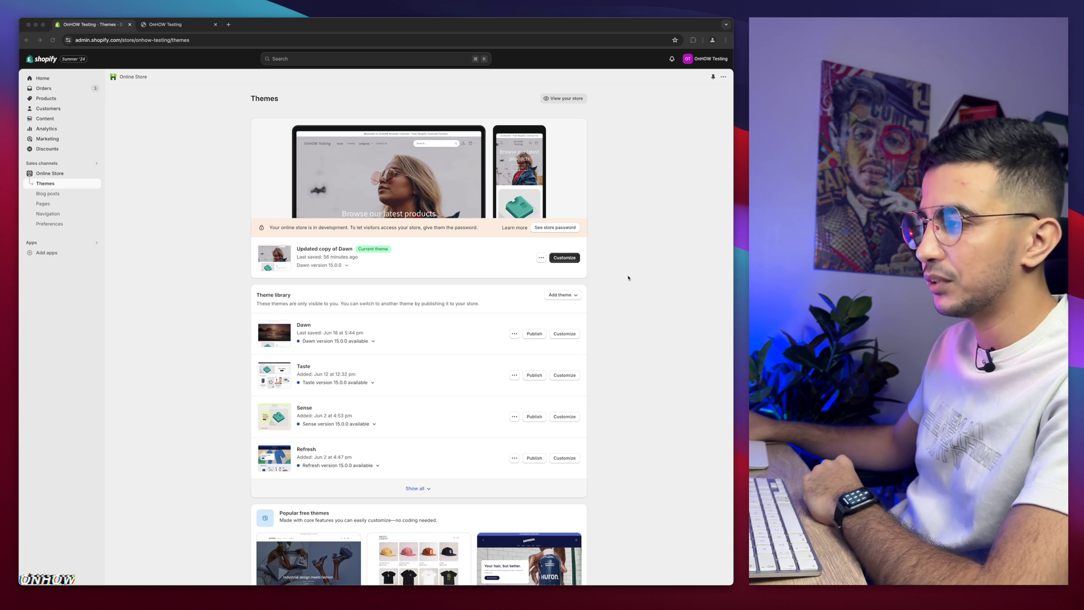
Dismiss the stray word-options menu and the highlight on the theme name
scroll(629, 277, down, 5)
scroll(628, 277, up, 5)
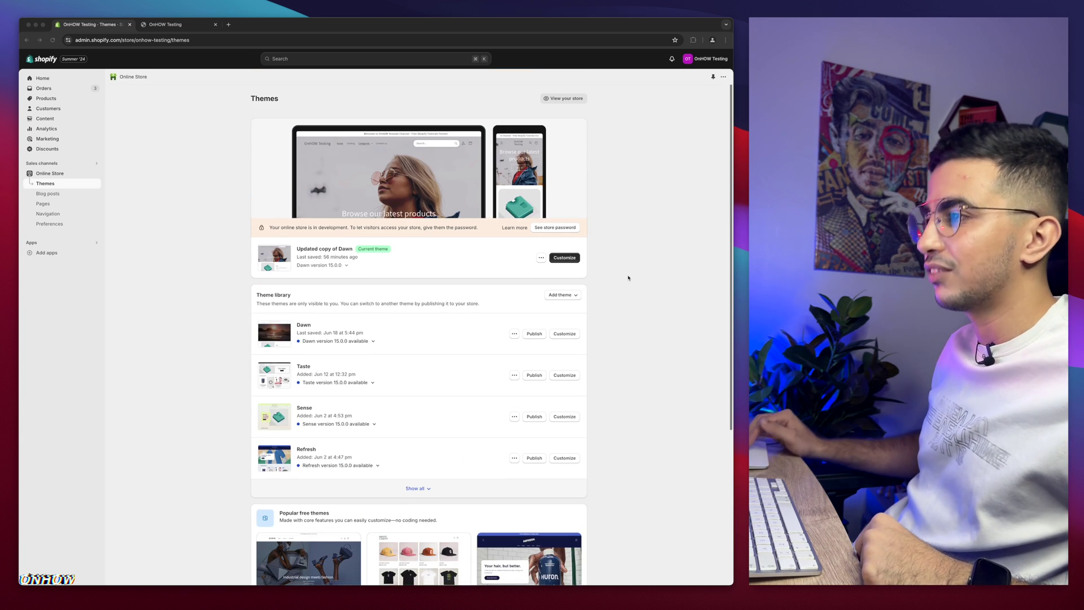
right_click(323, 248)
click(314, 243)
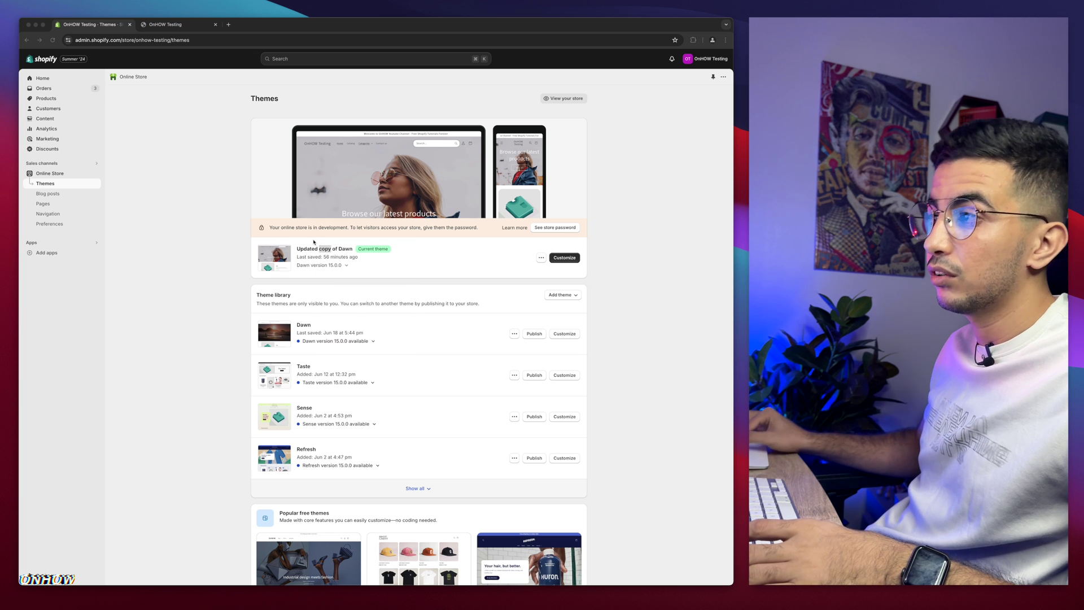
click(329, 254)
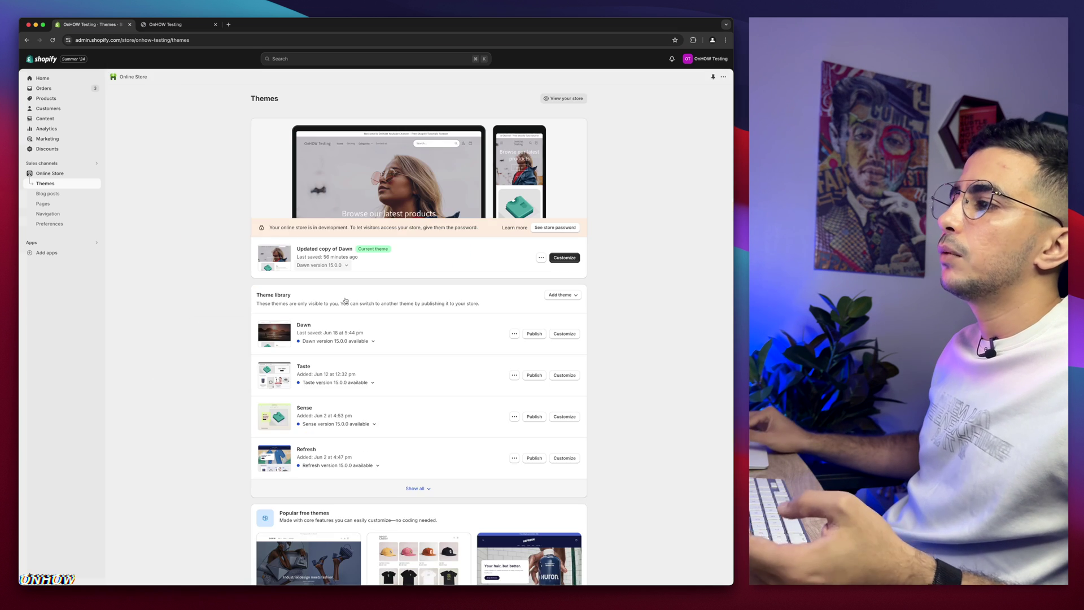
Expand the Theme library to list Spotlight, Trade, PageFly Assets and every other theme
scroll(419, 440, down, 2)
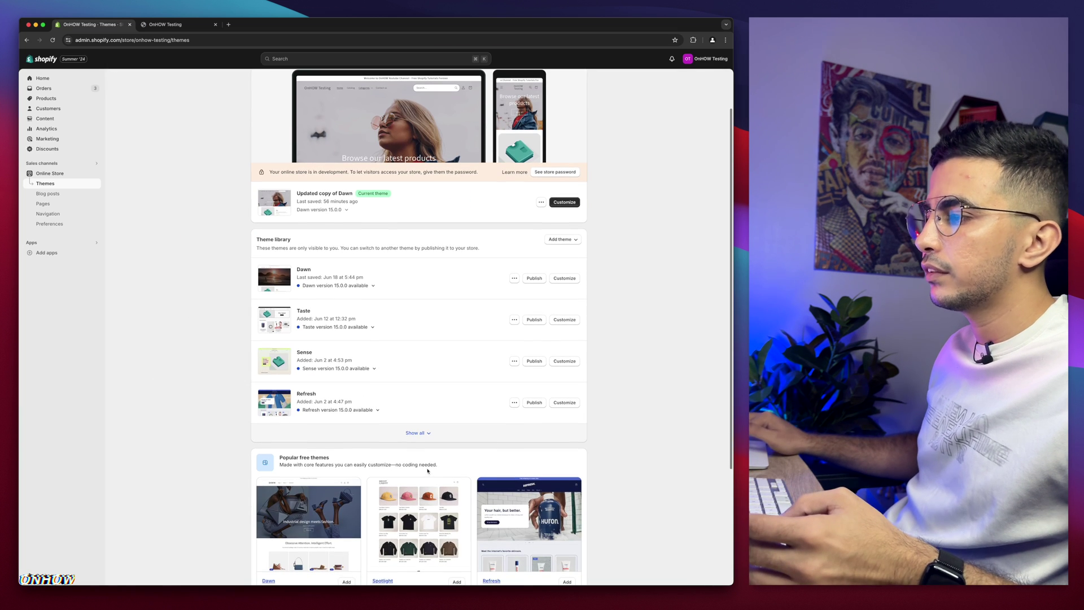
click(418, 434)
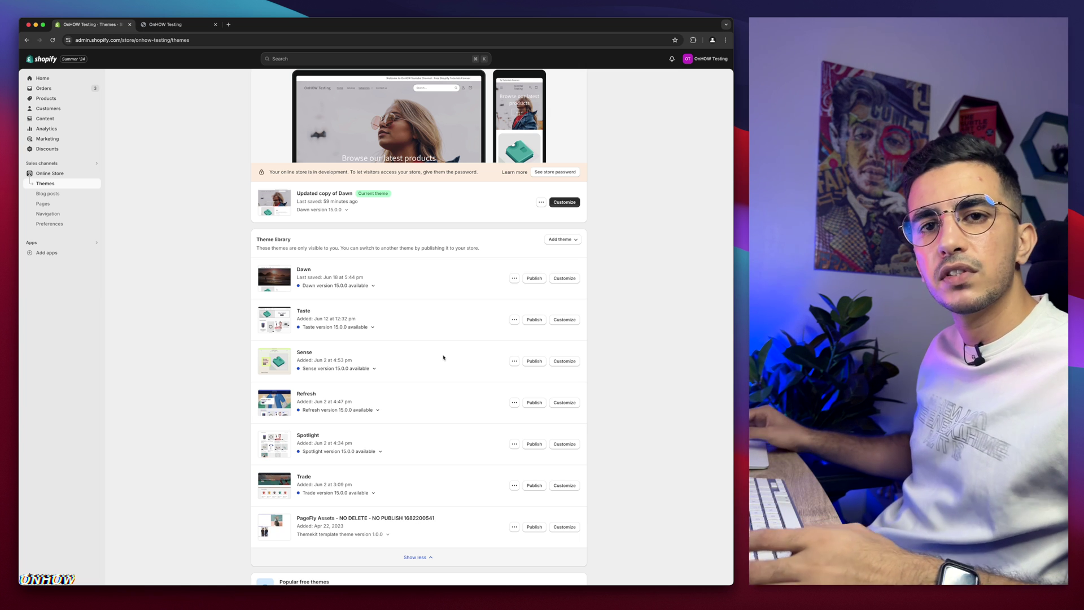
scroll(443, 357, up, 5)
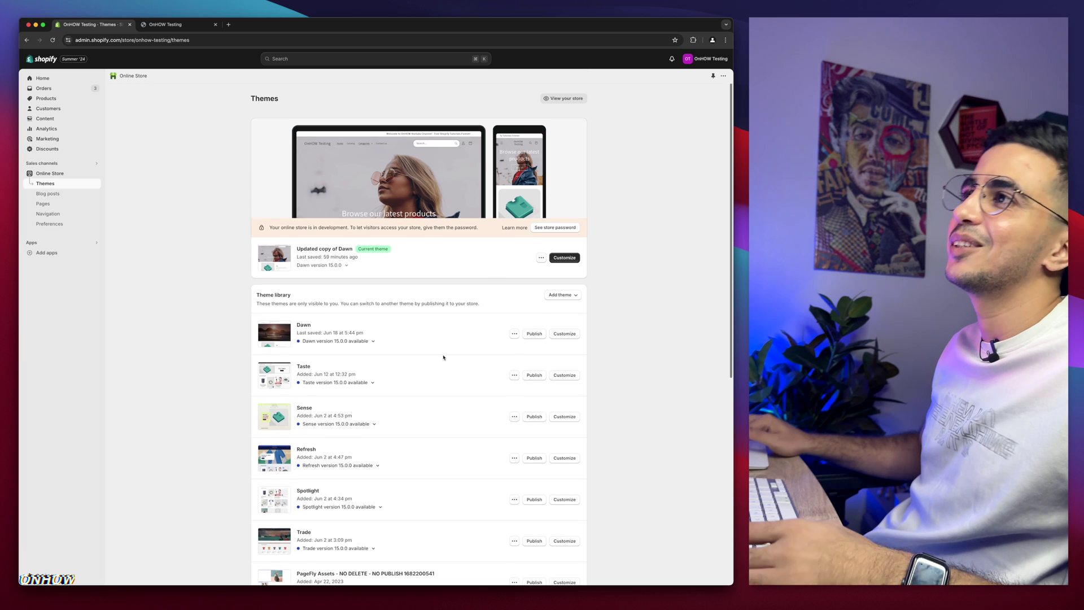
click(165, 26)
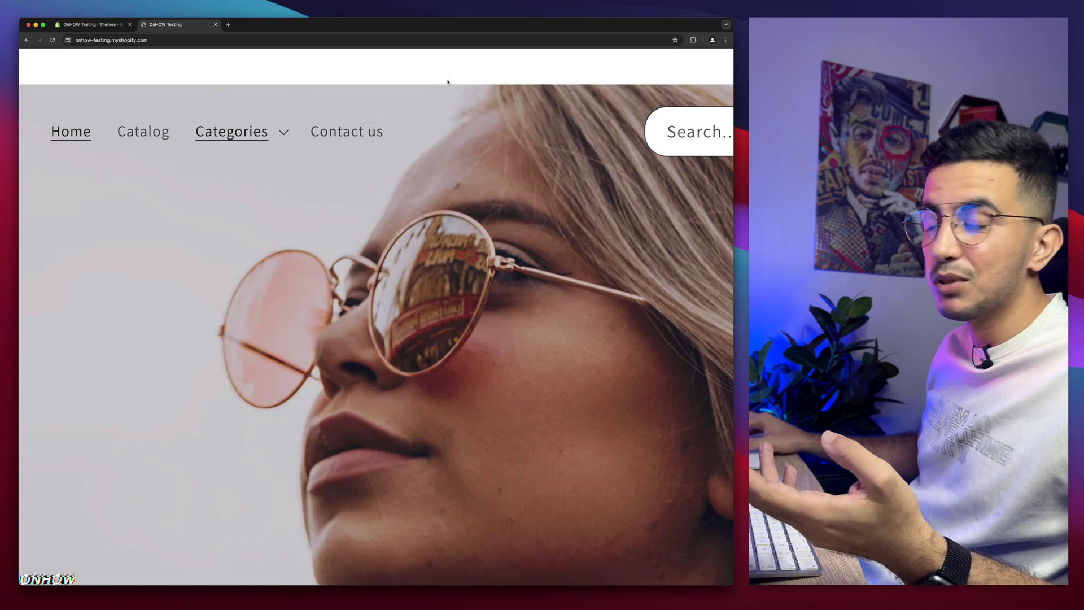
key(super+0)
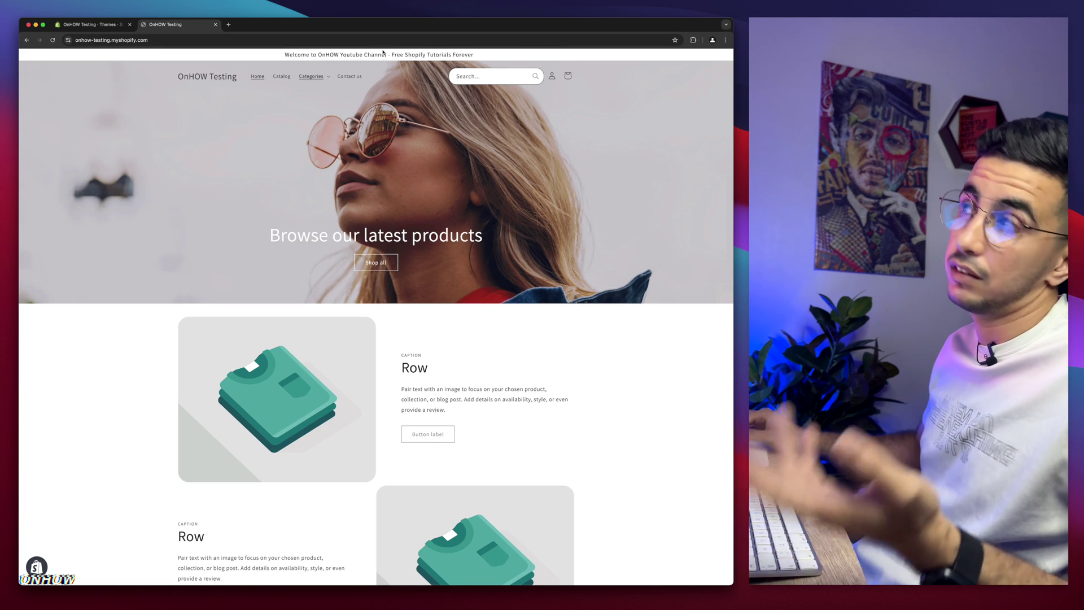
scroll(383, 52, up, 5)
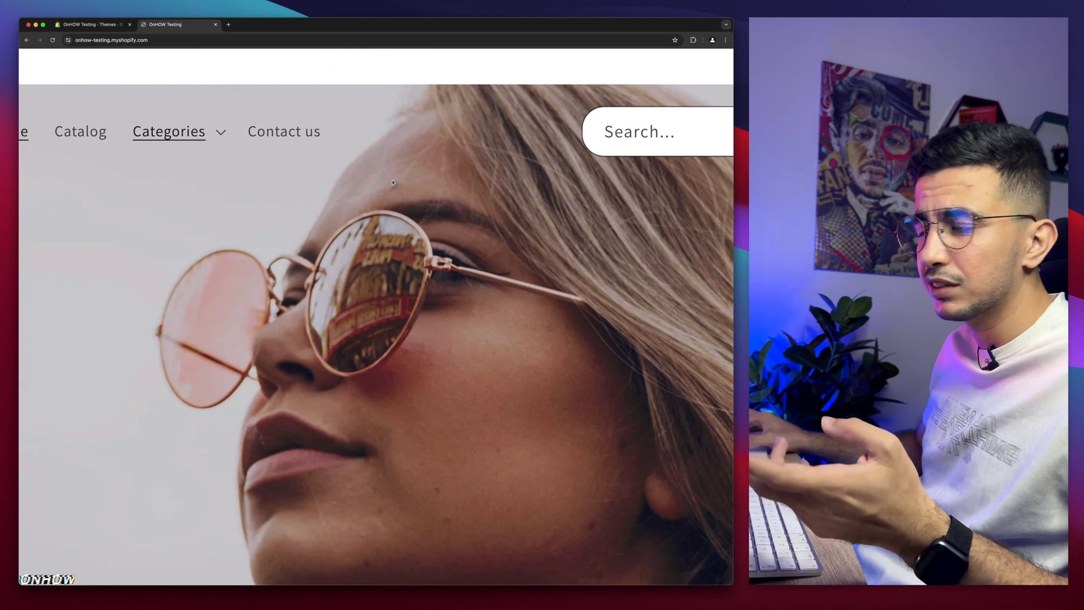
scroll(388, 229, down, 5)
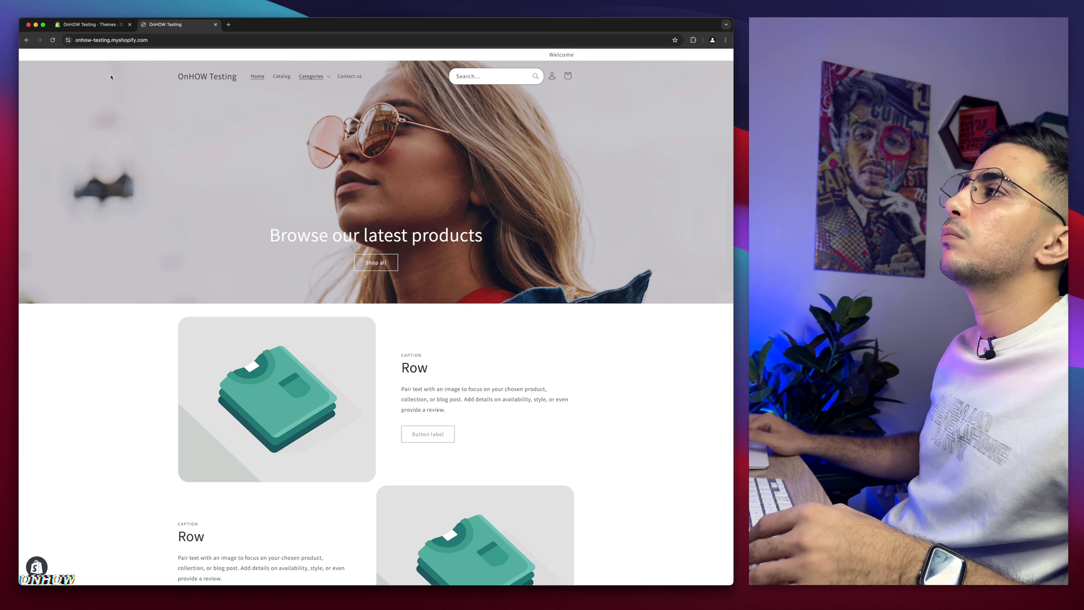
click(90, 24)
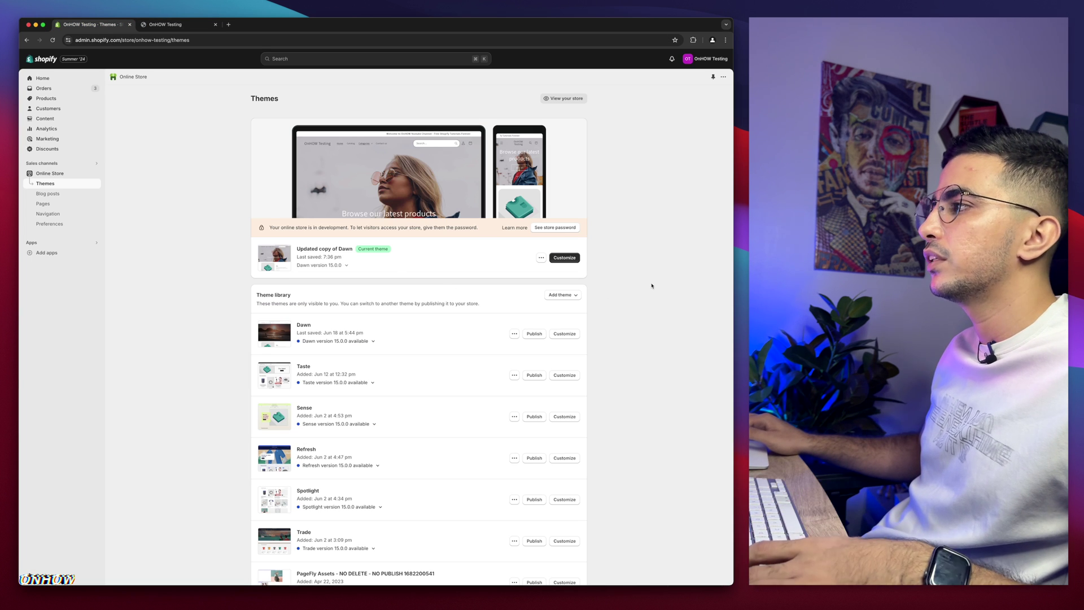
Open assets/base.css of Updated copy of Dawn in the code editor, filtering files by 'bas'
click(543, 260)
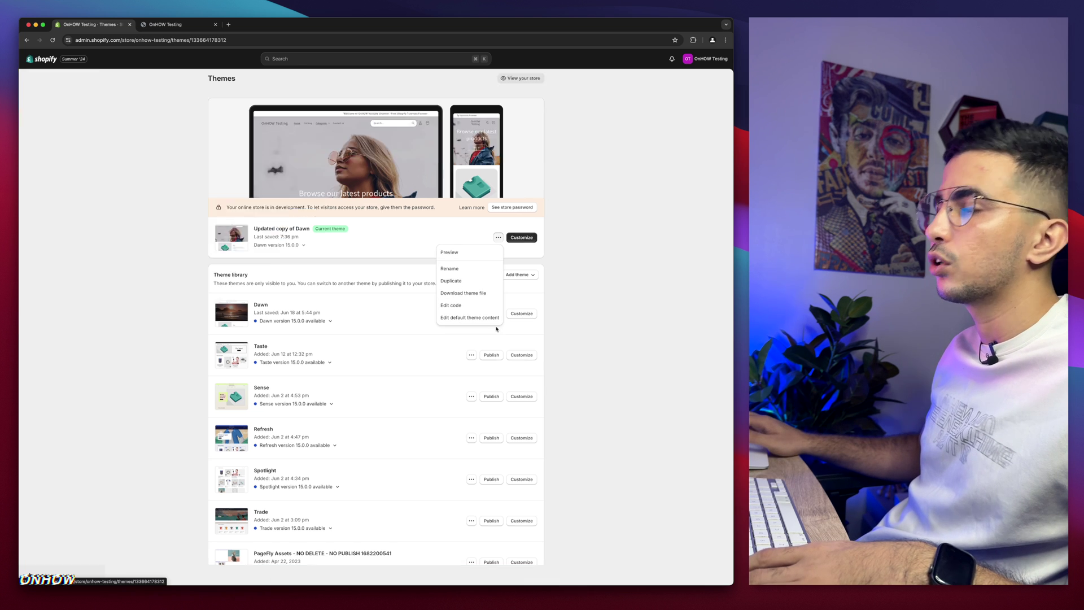
click(451, 304)
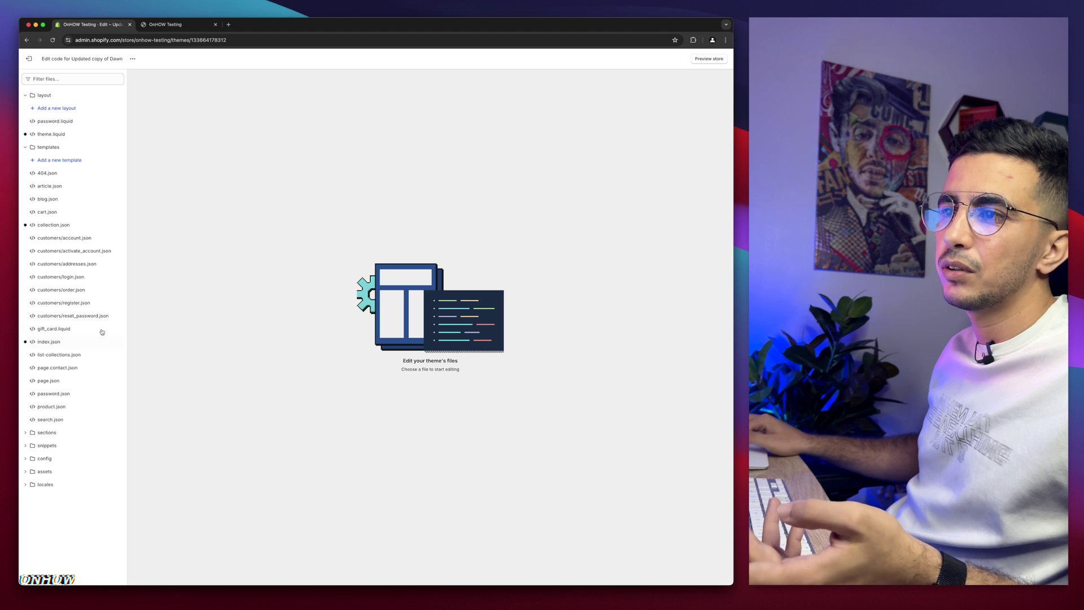
click(60, 80)
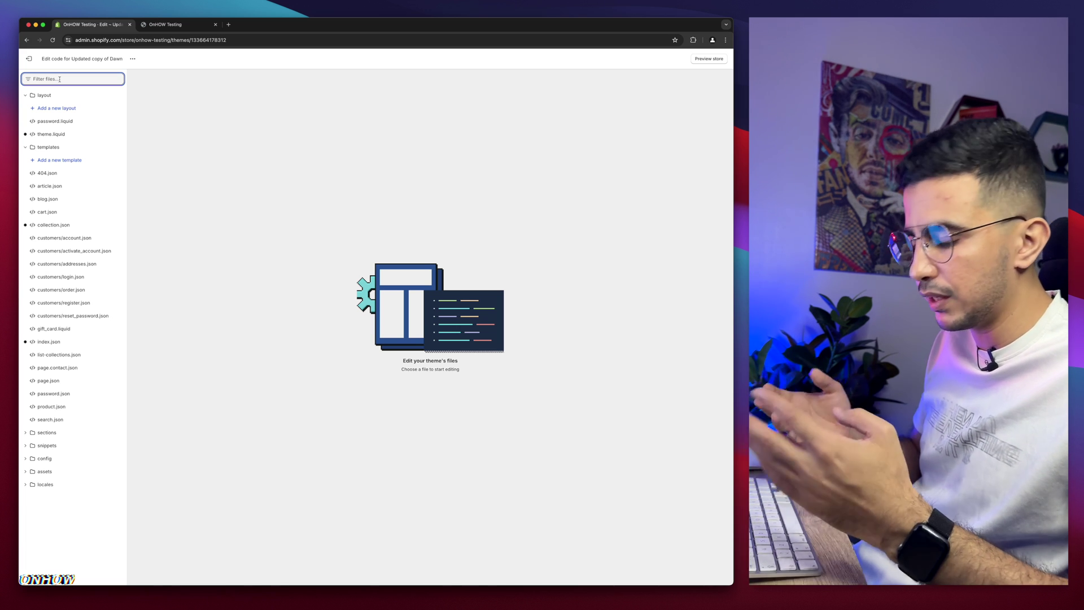
text(base)
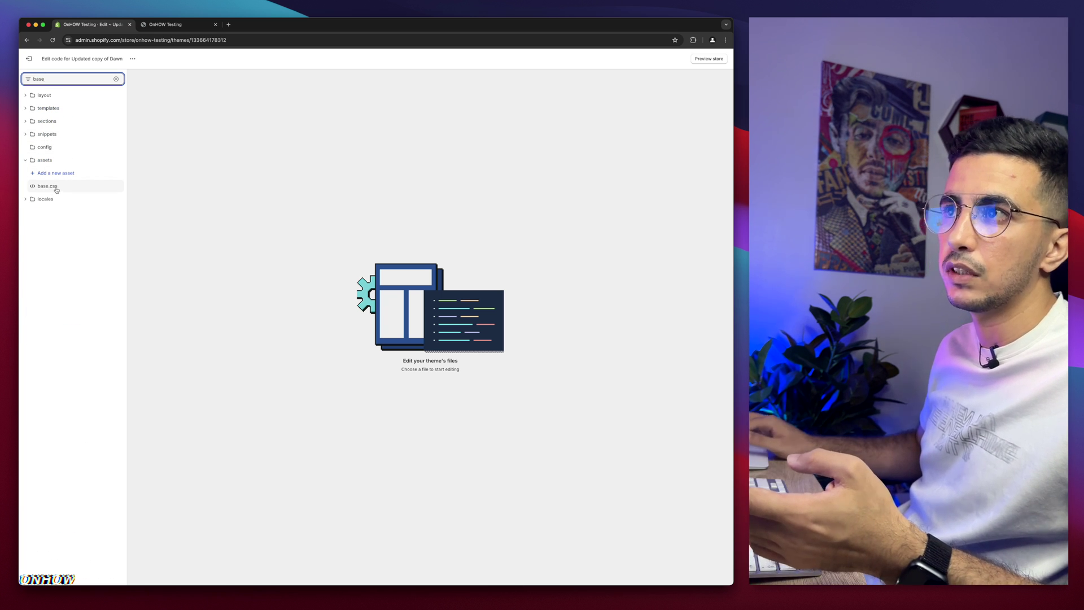
click(56, 189)
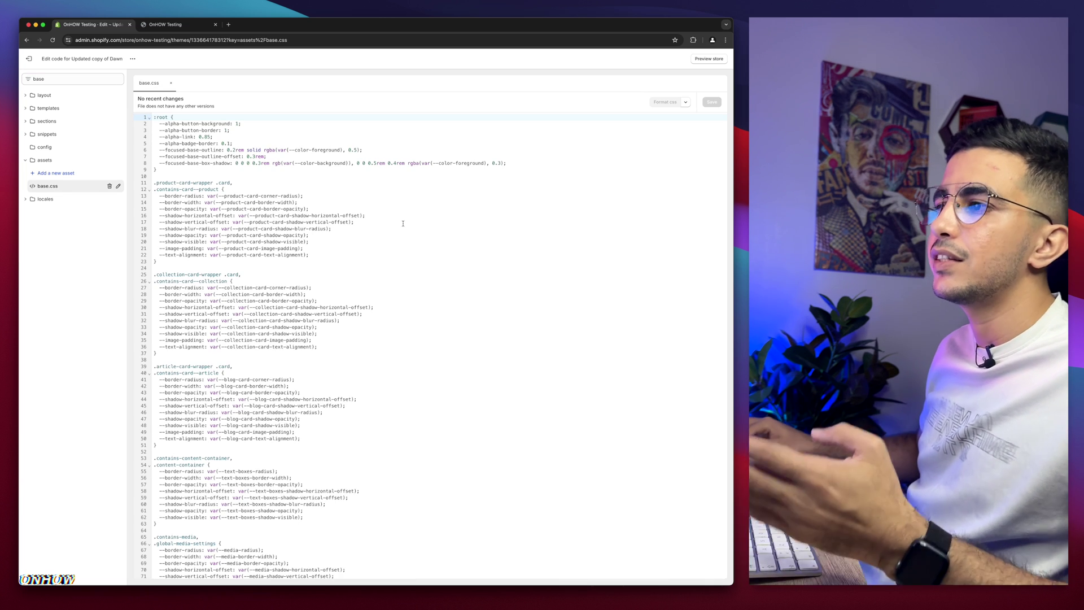
Add empty line 3594 after the final #HeaderMenu-categories-jewelry::before rule in base.css
scroll(464, 276, down, 20)
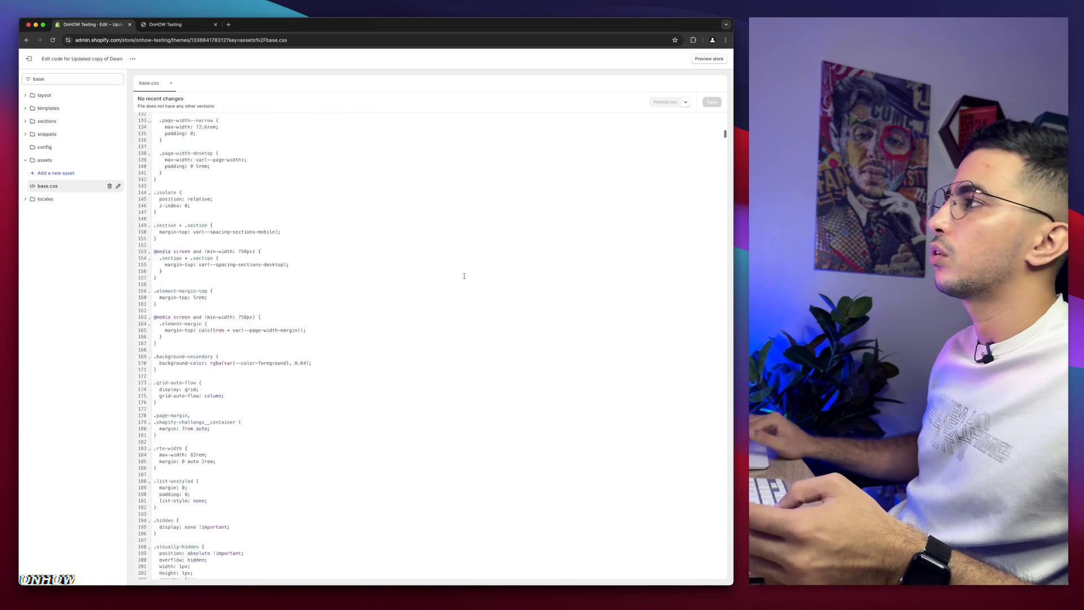
scroll(685, 174, down, 10)
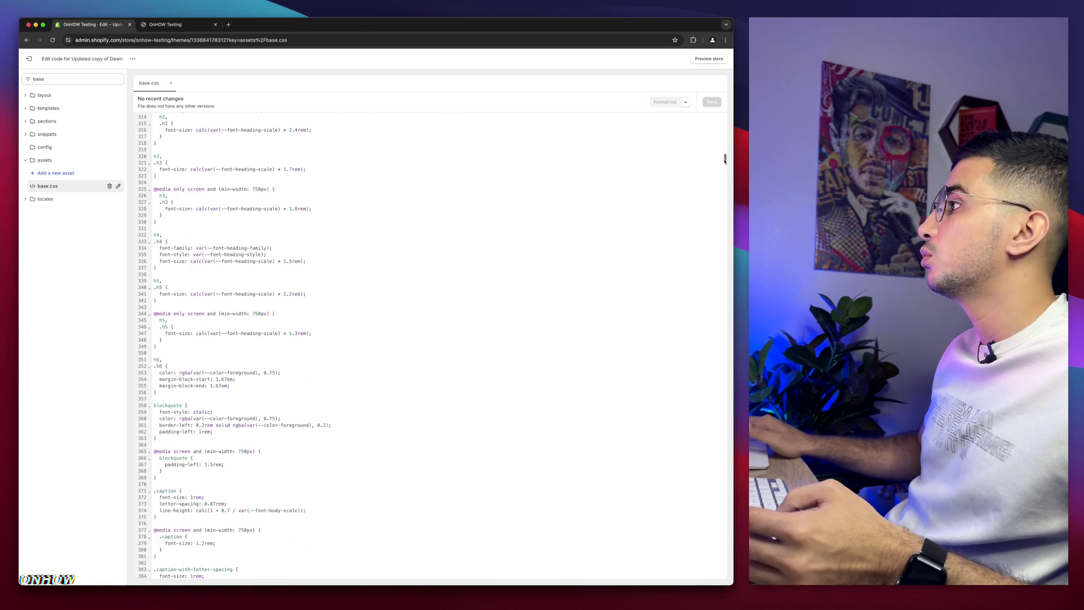
drag(725, 159, 704, 586)
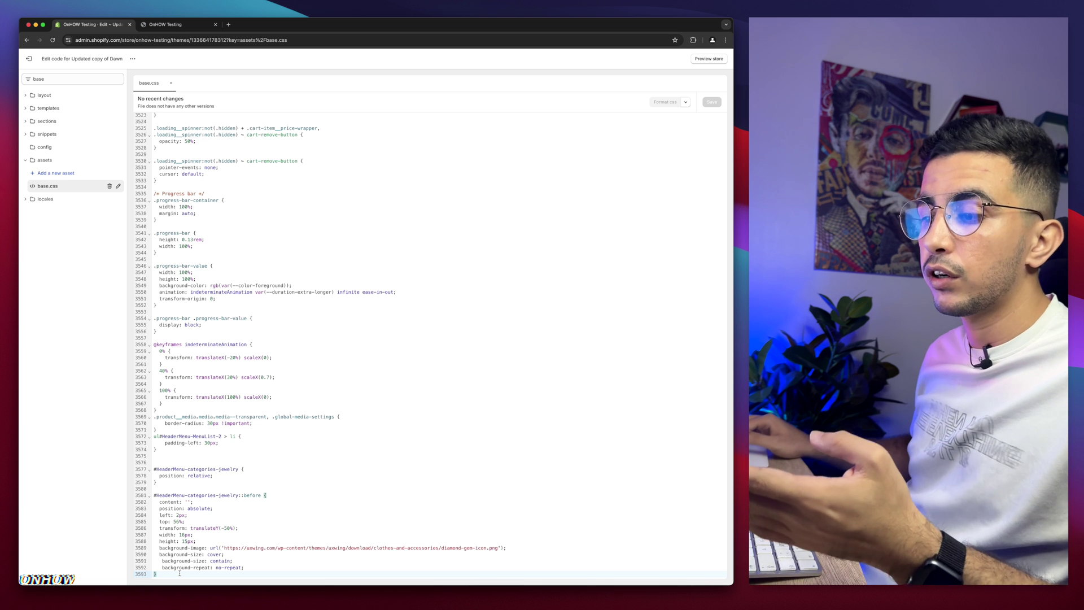
key(Return)
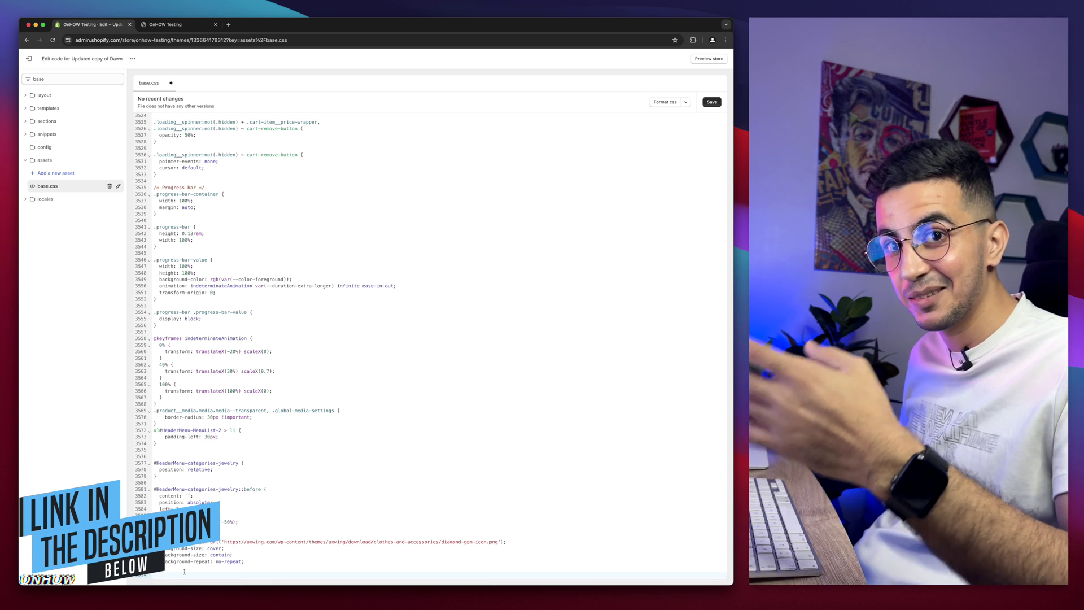
Load the Pastebin snippet in a new tab and zoom in on its CSS
click(229, 24)
text(pastebin.com/Y8k8JzGE)
key(Return)
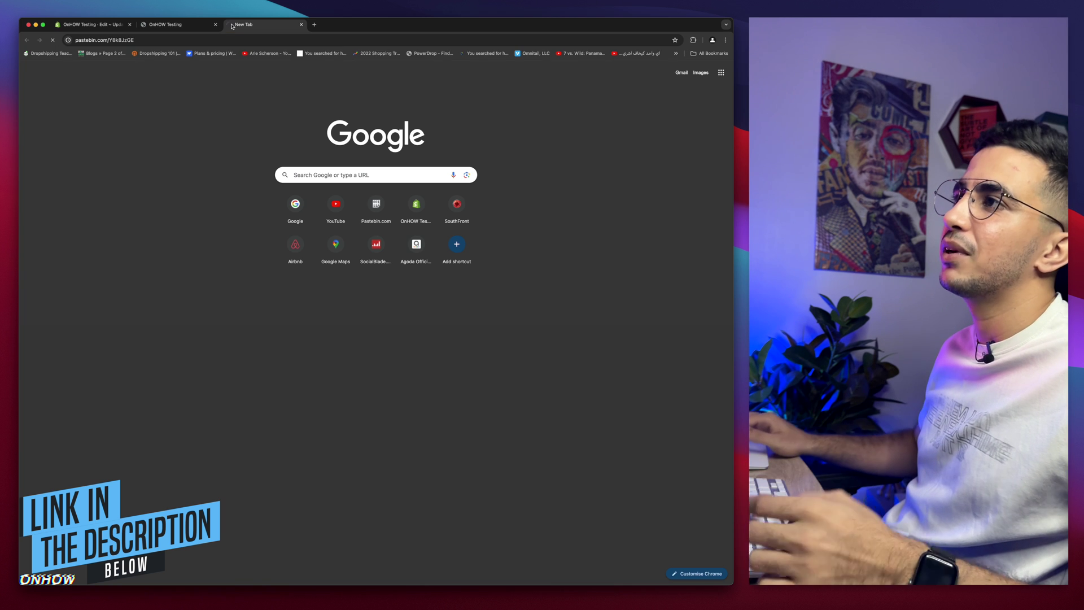
key(super+plus)
key(super+plus)
key(super+plus)
key(super+plus)
key(super+plus)
key(super+plus)
key(super+plus)
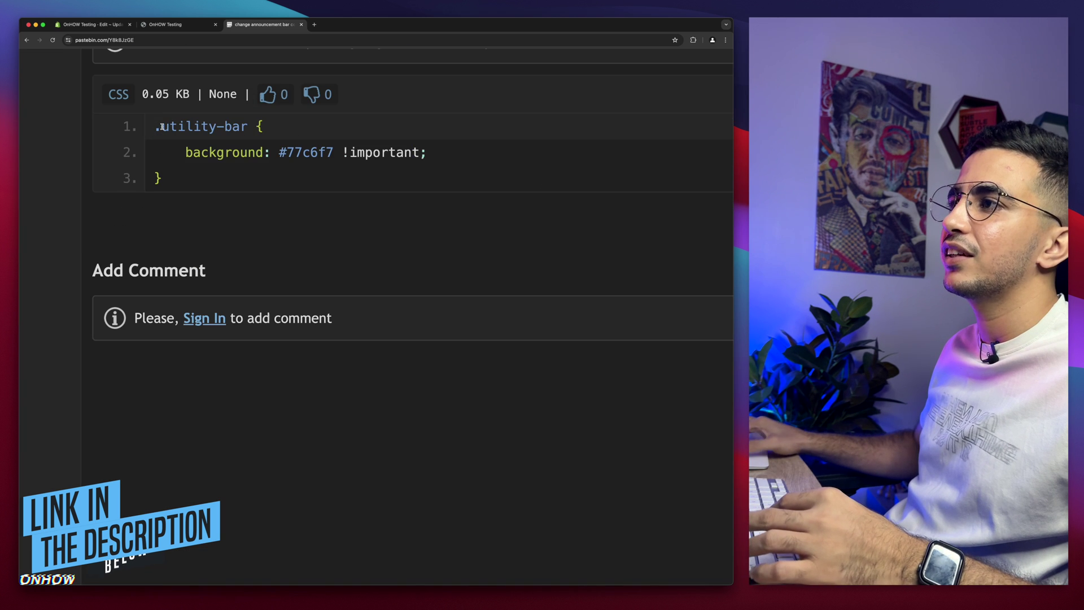
scroll(163, 127, up, 1)
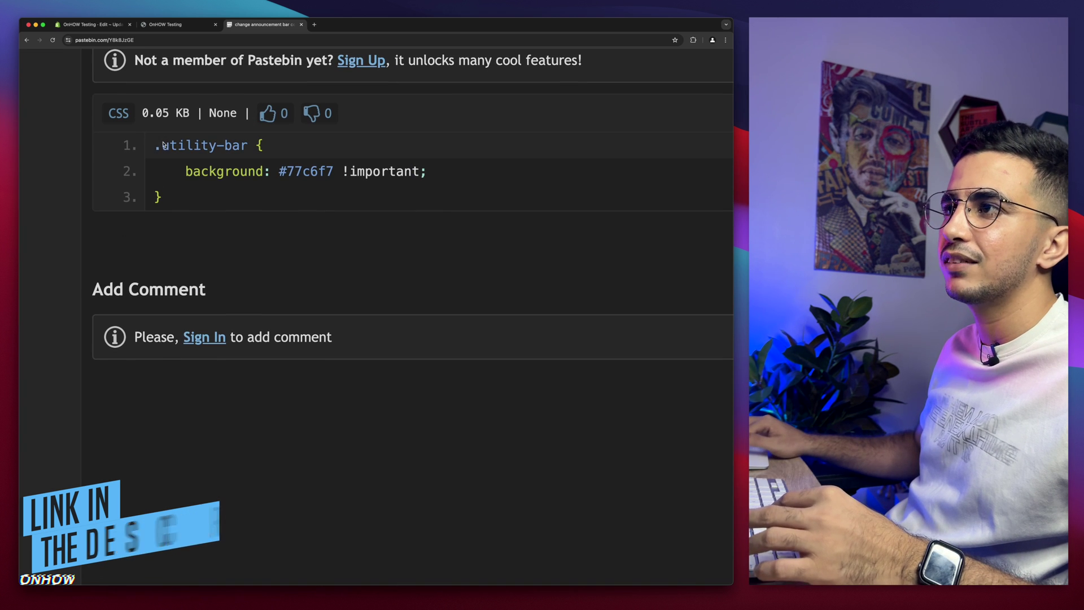
Copy the whole .utility-bar rule with background #77c6f7 !important from the paste
double_click(156, 196)
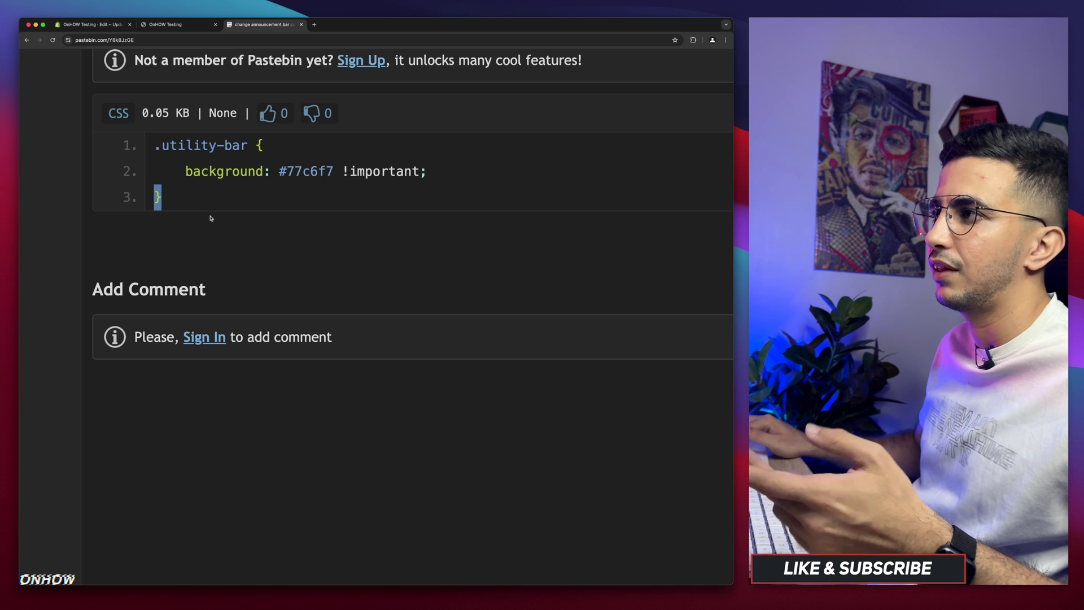
click(184, 197)
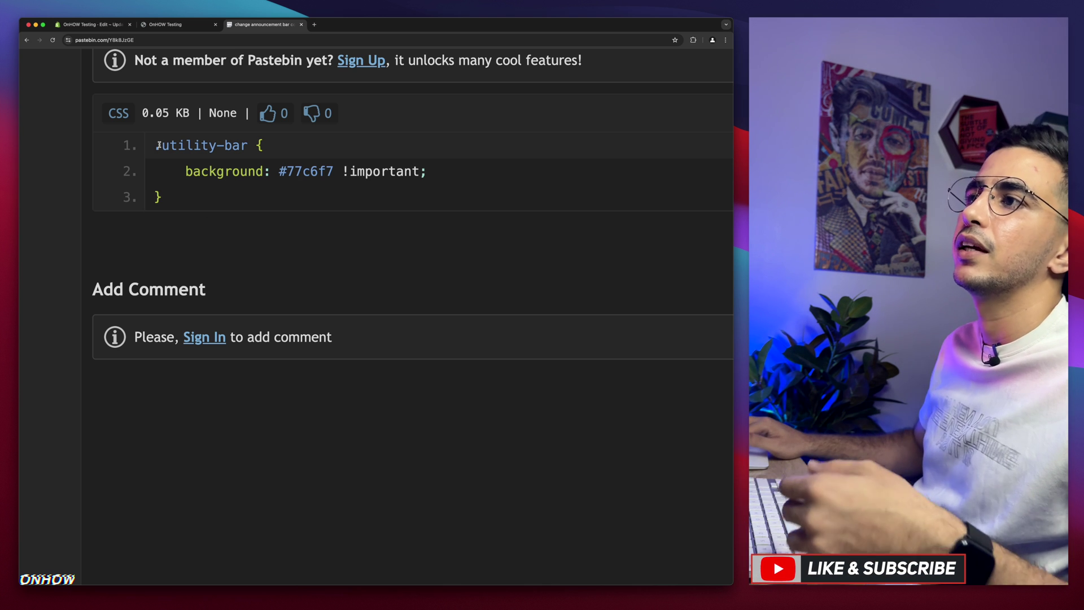
drag(156, 145, 191, 187)
key(super+c)
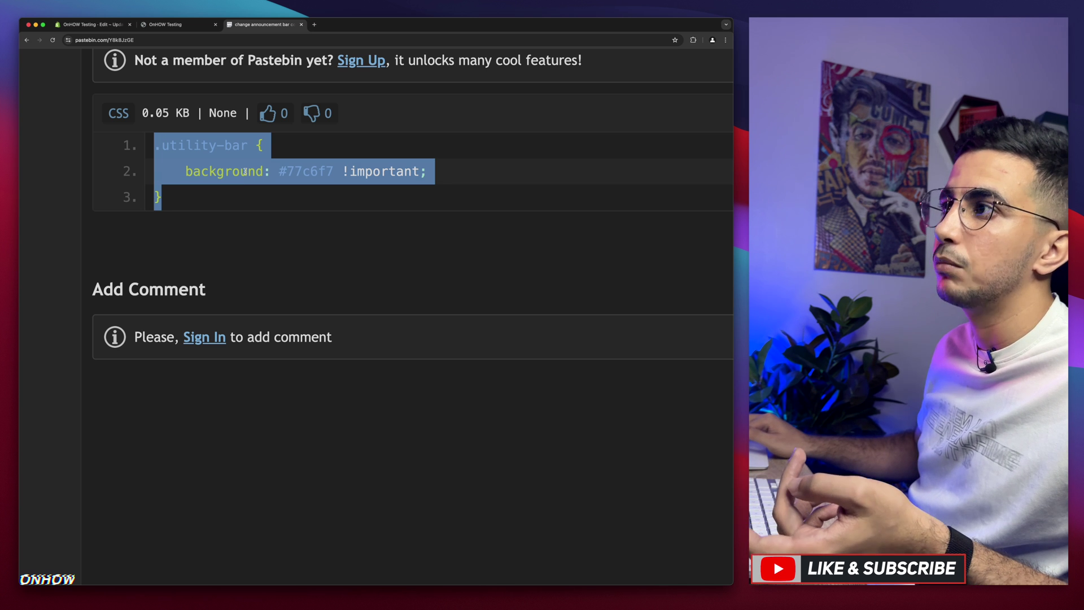
right_click(243, 171)
click(260, 192)
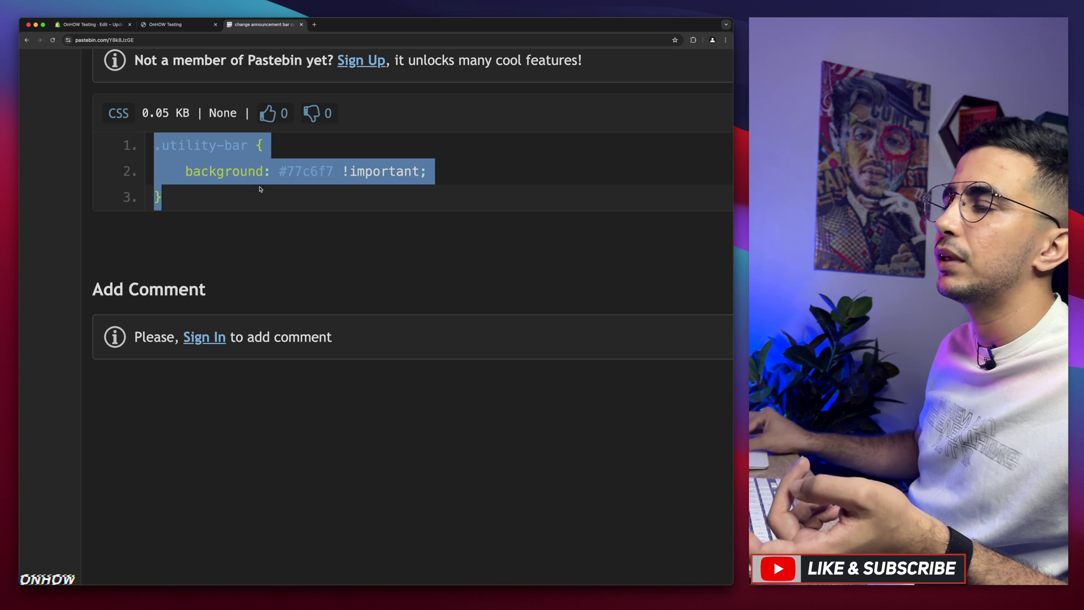
key(super+0)
Paste the .utility-bar rule at the end of base.css, then return to Pastebin
key(super+1)
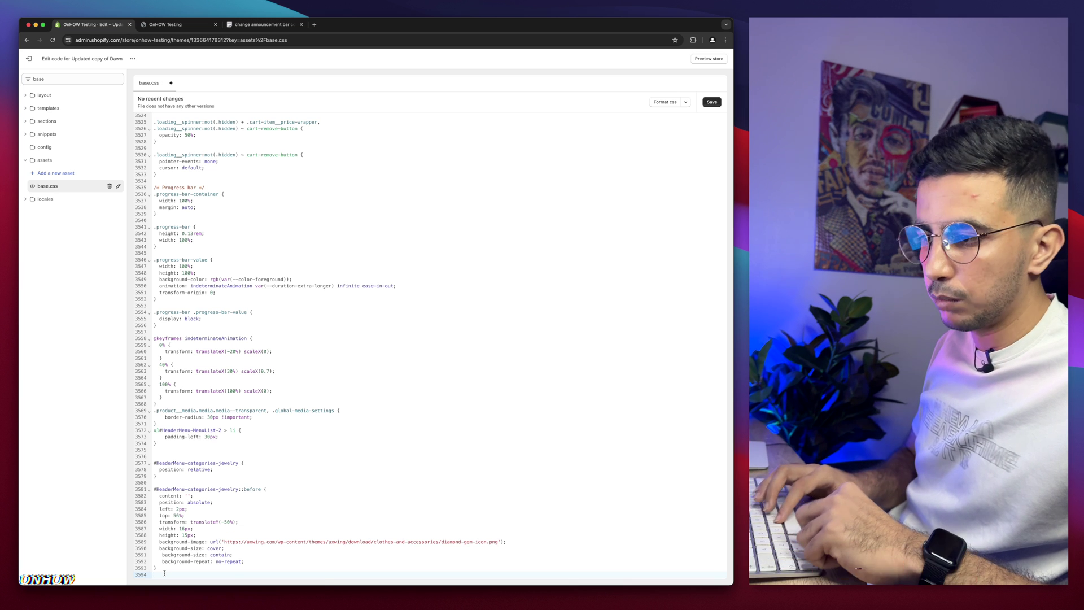
key(super+v)
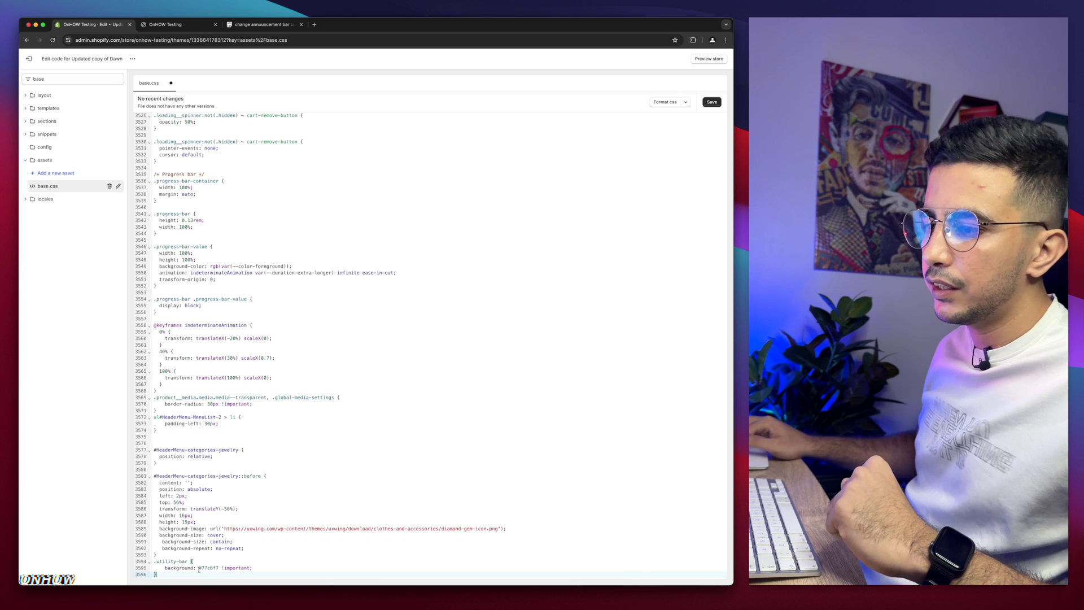
key(super+3)
click(210, 134)
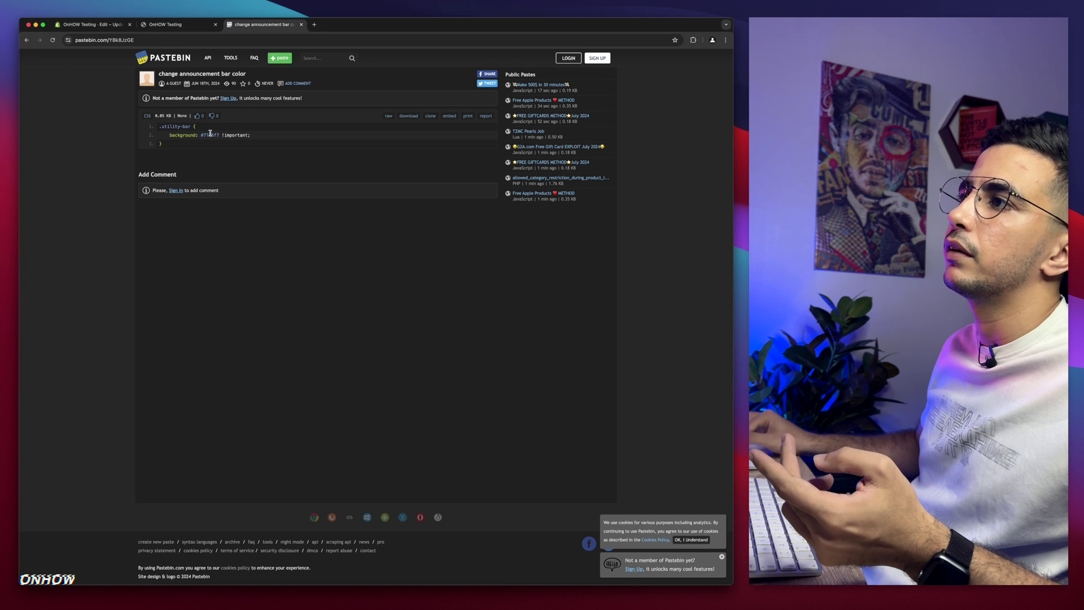
Search Google for the #77c6f7 hex colour from the paste
drag(199, 136, 221, 135)
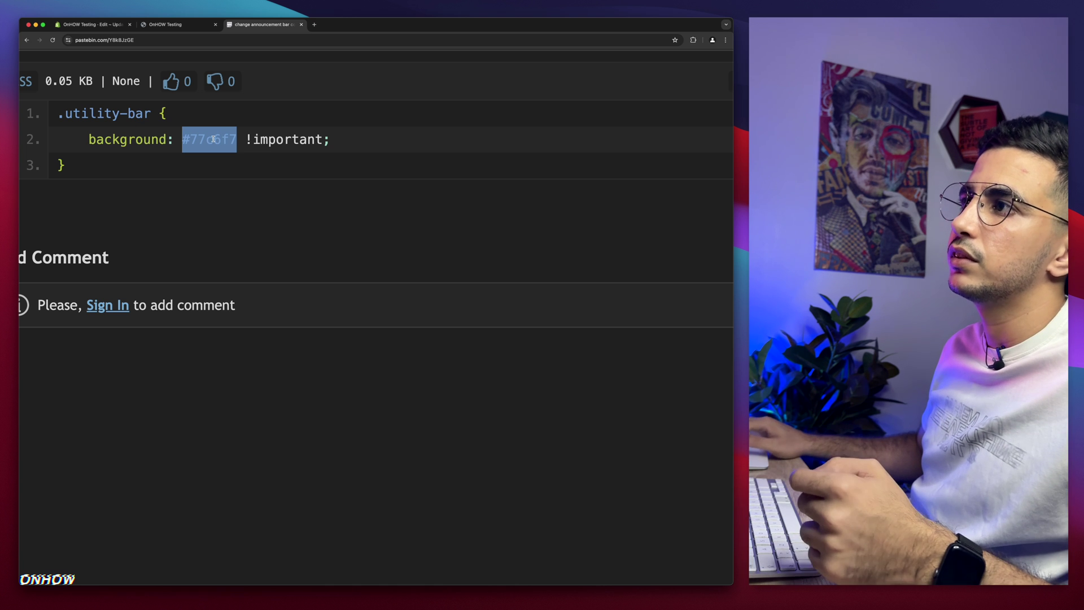
right_click(216, 139)
click(237, 171)
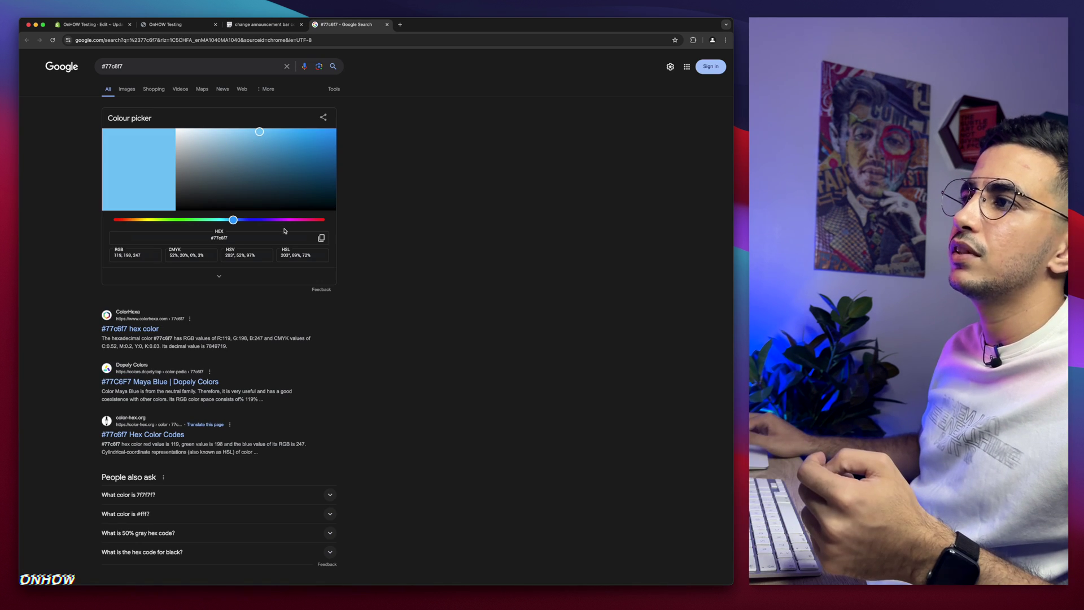
Shift the Google colour picker's hue to yellow and copy its #f7db77 hex value
drag(220, 220, 142, 219)
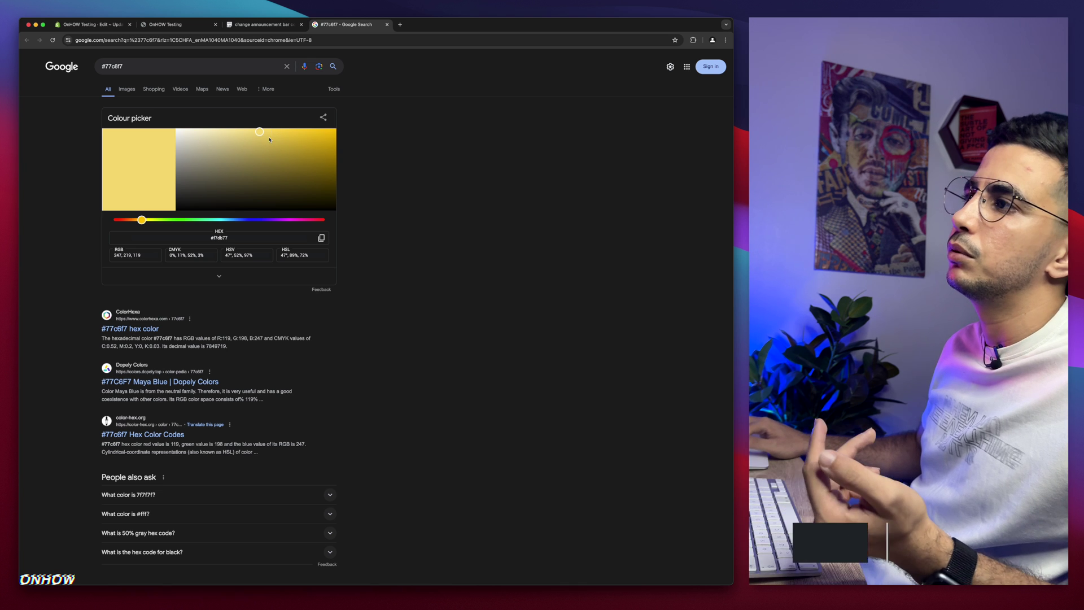
scroll(209, 238, up, 5)
click(219, 237)
right_click(245, 237)
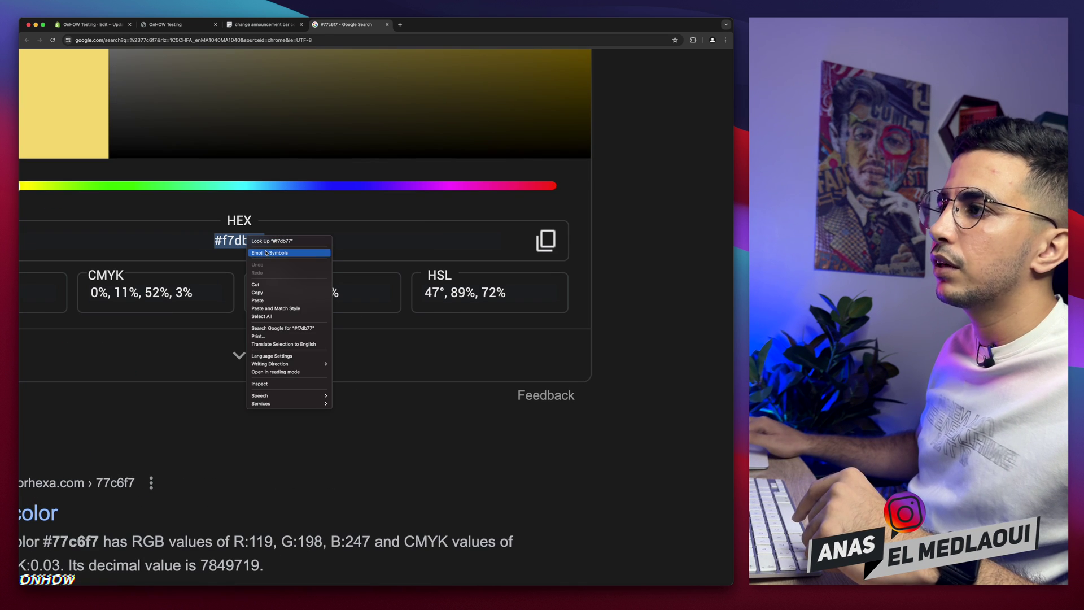
click(263, 290)
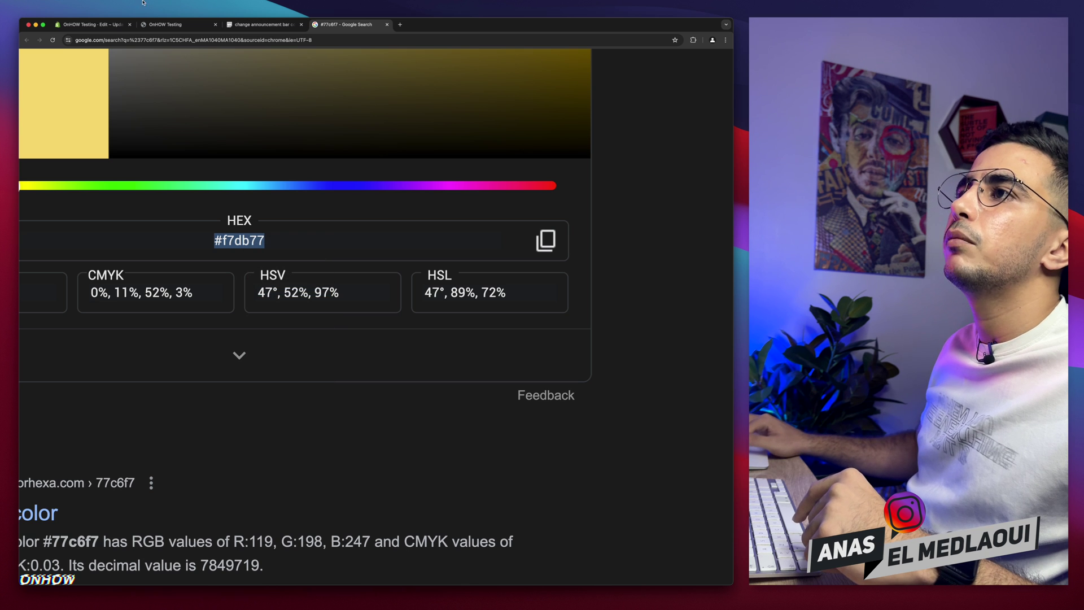
click(92, 24)
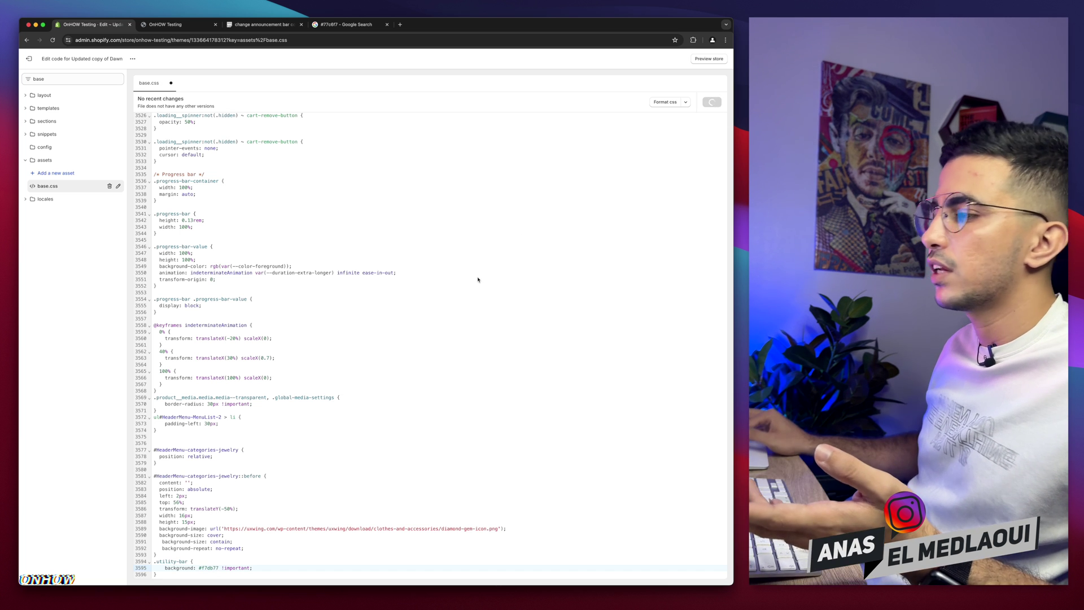
Reload the storefront to show the yellow #f7db77 announcement bar
click(175, 24)
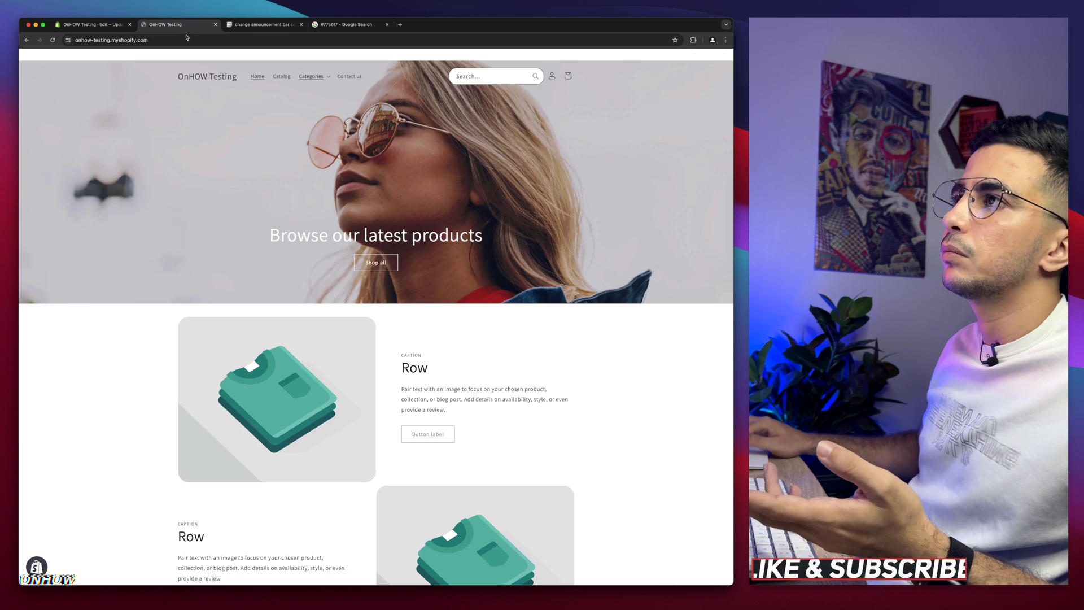
click(187, 39)
key(Return)
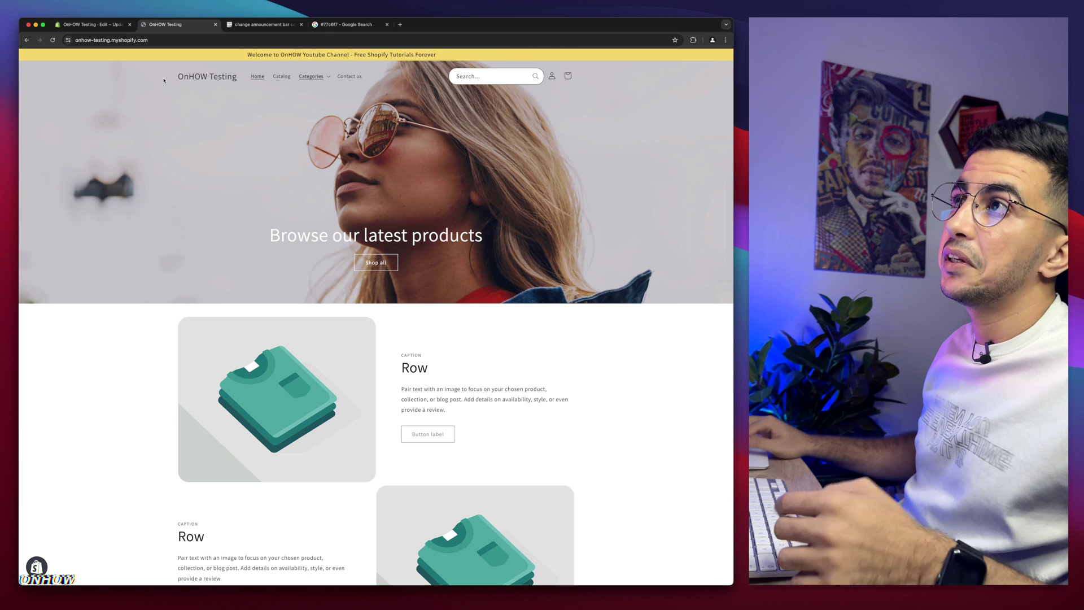
Delete the .utility-bar rule on lines 3594–3596 of base.css
click(104, 23)
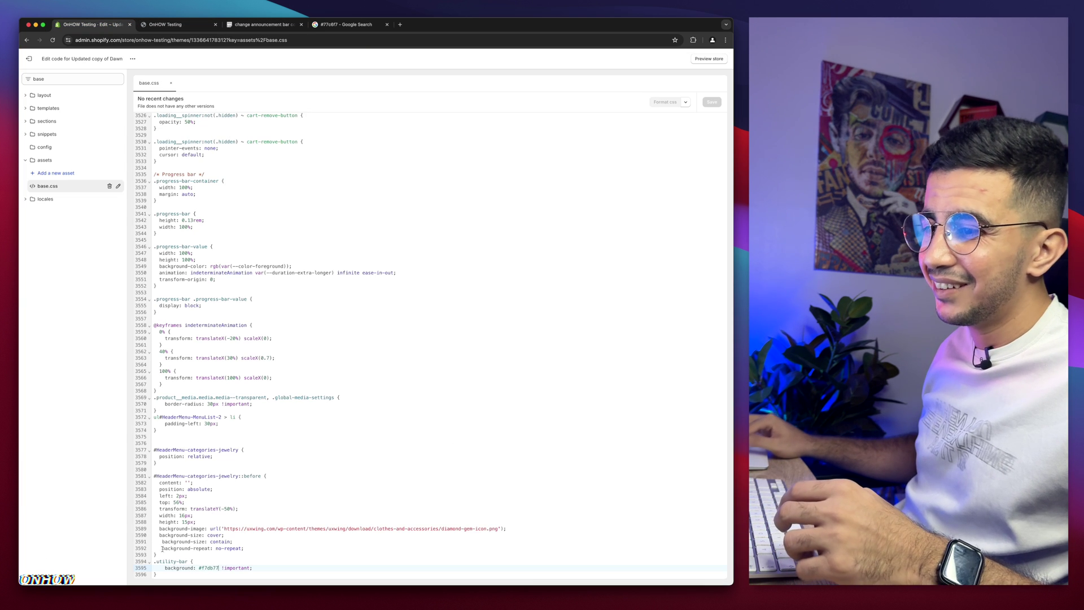
drag(154, 562, 181, 581)
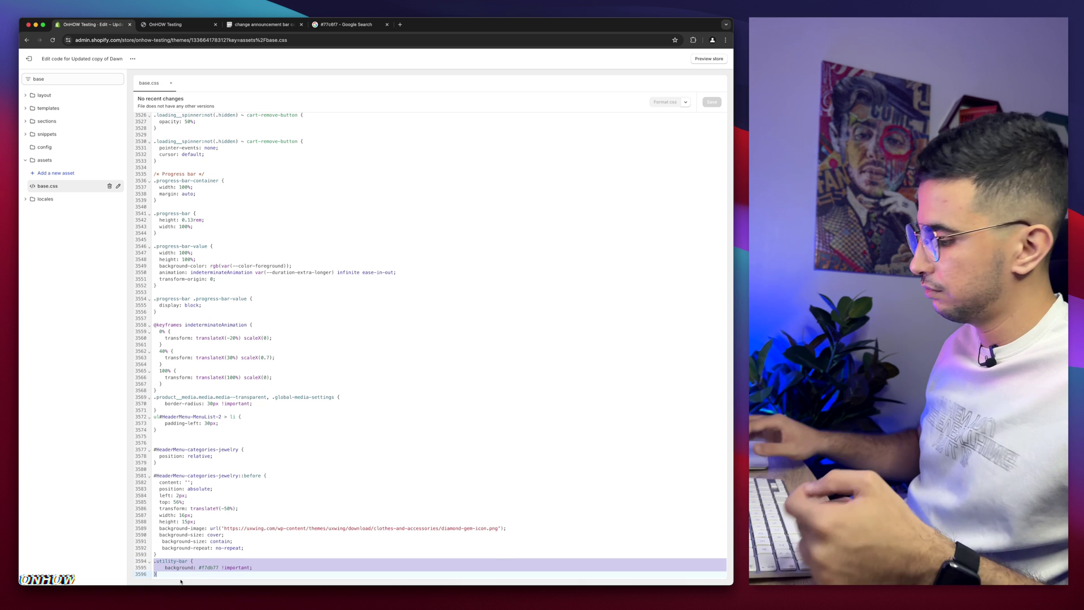
key(BackSpace)
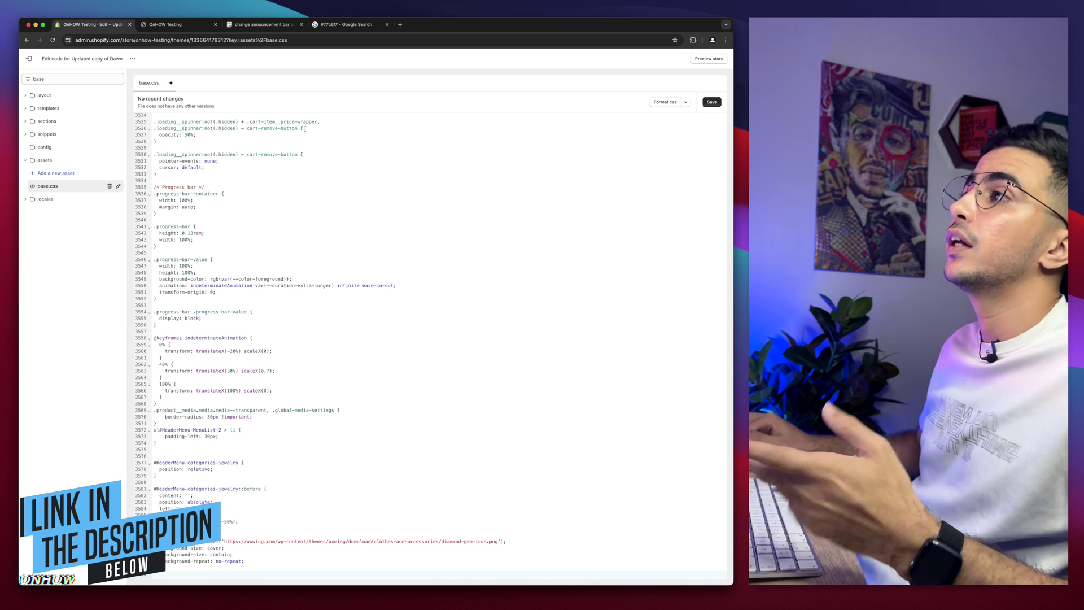
Load the announcement bar gradient CSS paste in a new tab
click(401, 25)
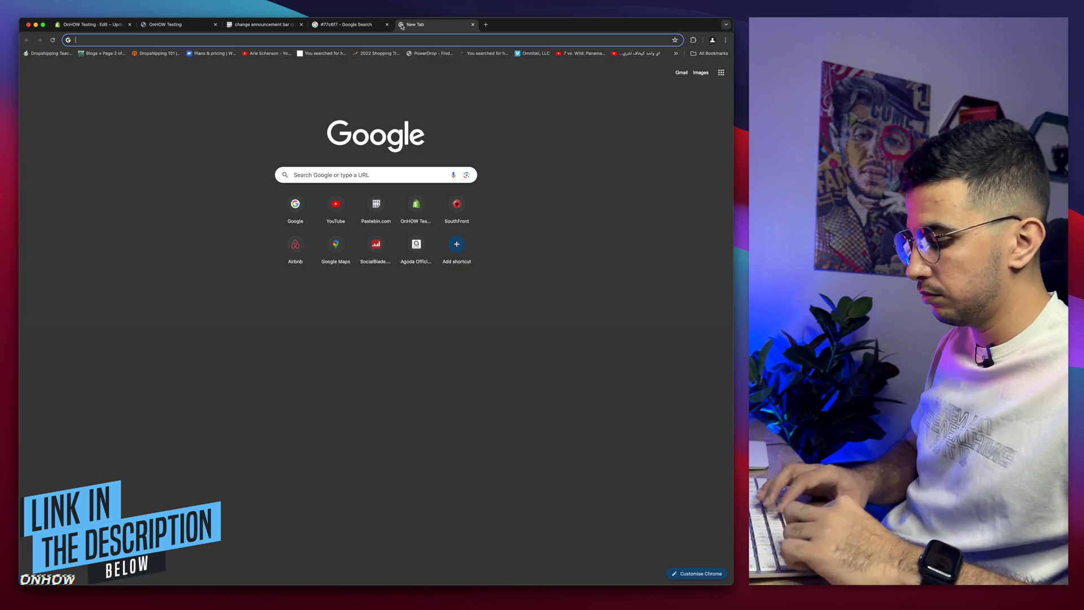
key(super+v)
key(Return)
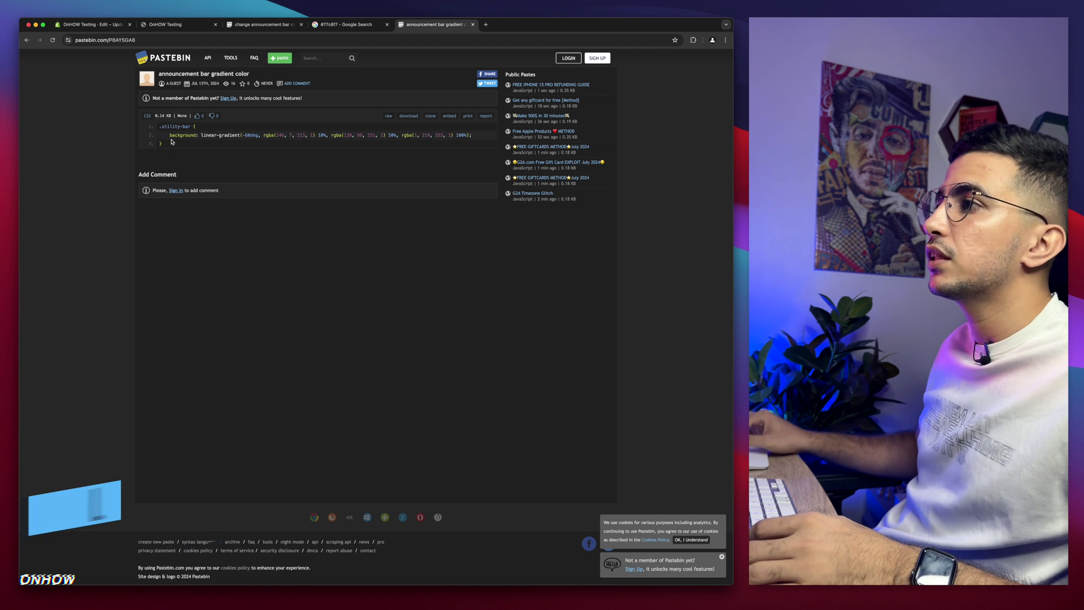
scroll(175, 167, up, 5)
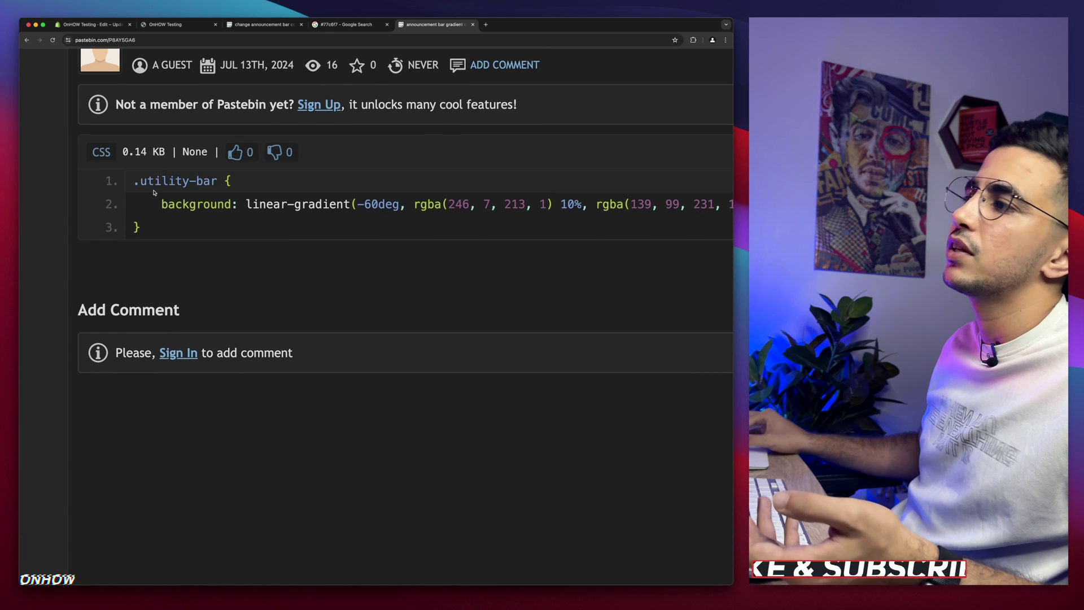
scroll(152, 192, down, 5)
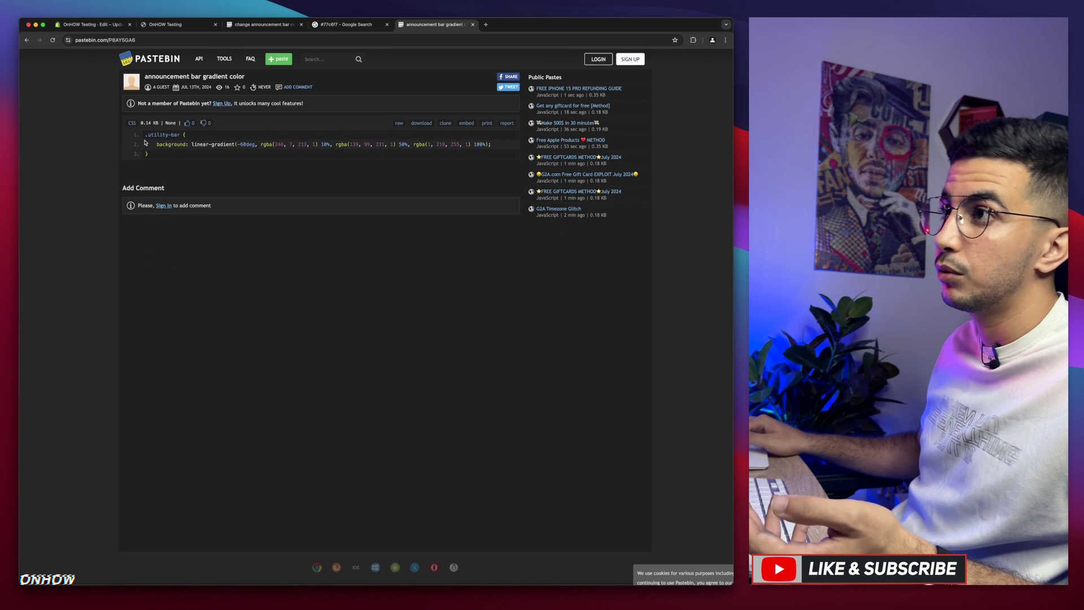
scroll(250, 150, up, 5)
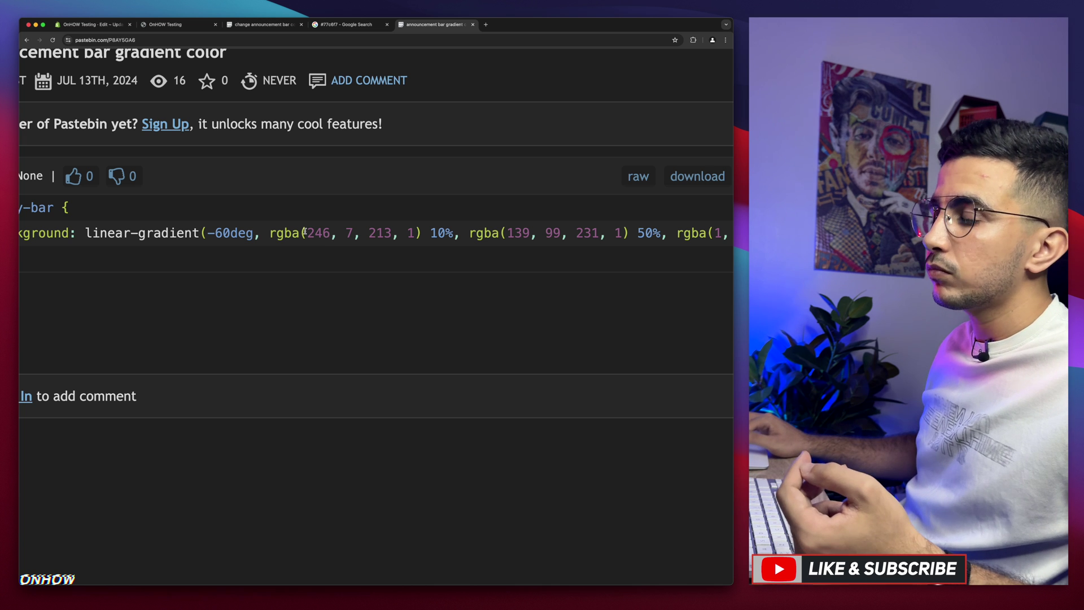
Highlight the colour values 246, 7, 213 and 139, 99, 231 in the gradient rule
double_click(410, 233)
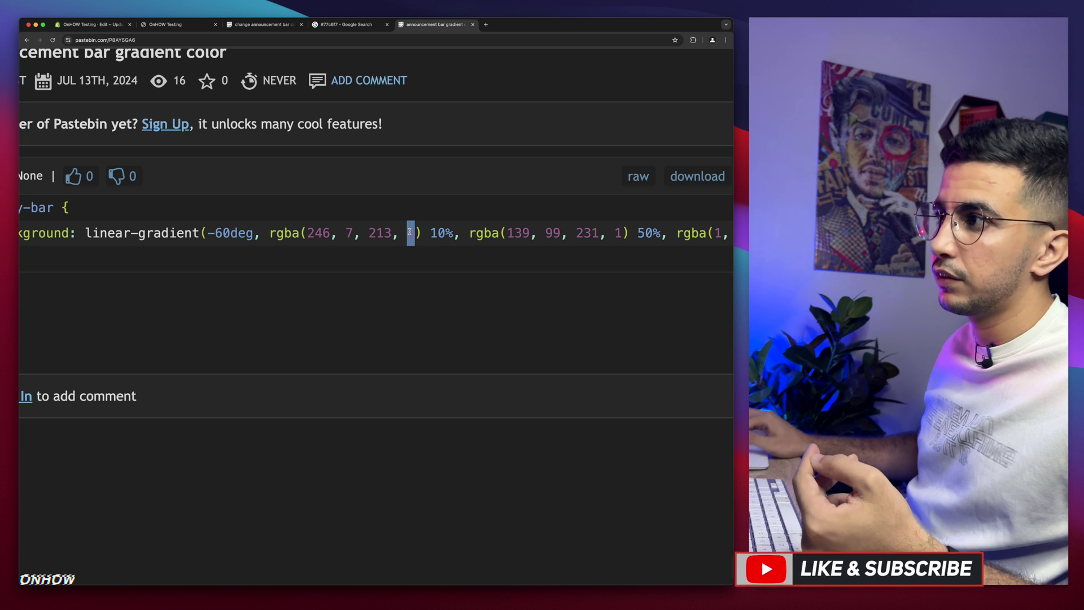
click(318, 227)
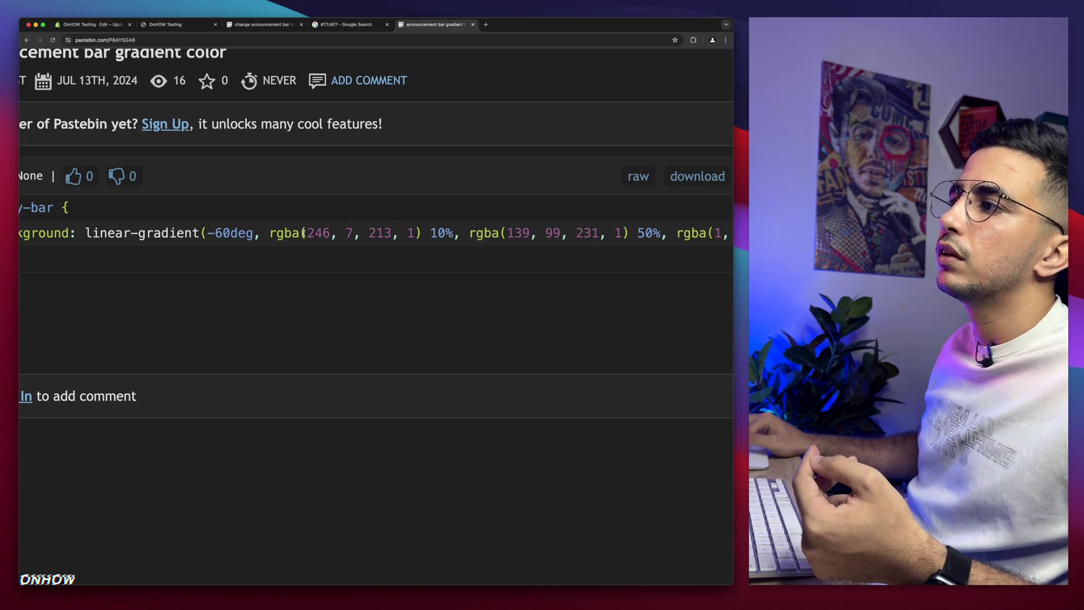
drag(305, 233, 392, 239)
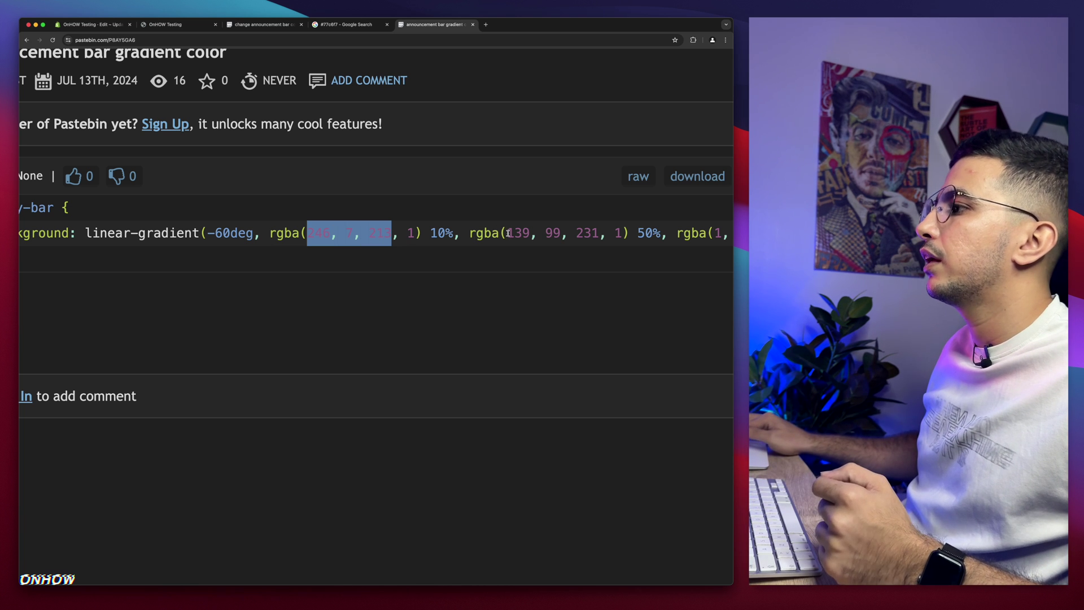
mouse_move(507, 233)
mouse_down()
mouse_move(598, 234)
mouse_move(498, 233)
mouse_up()
scroll(598, 235, right, 5)
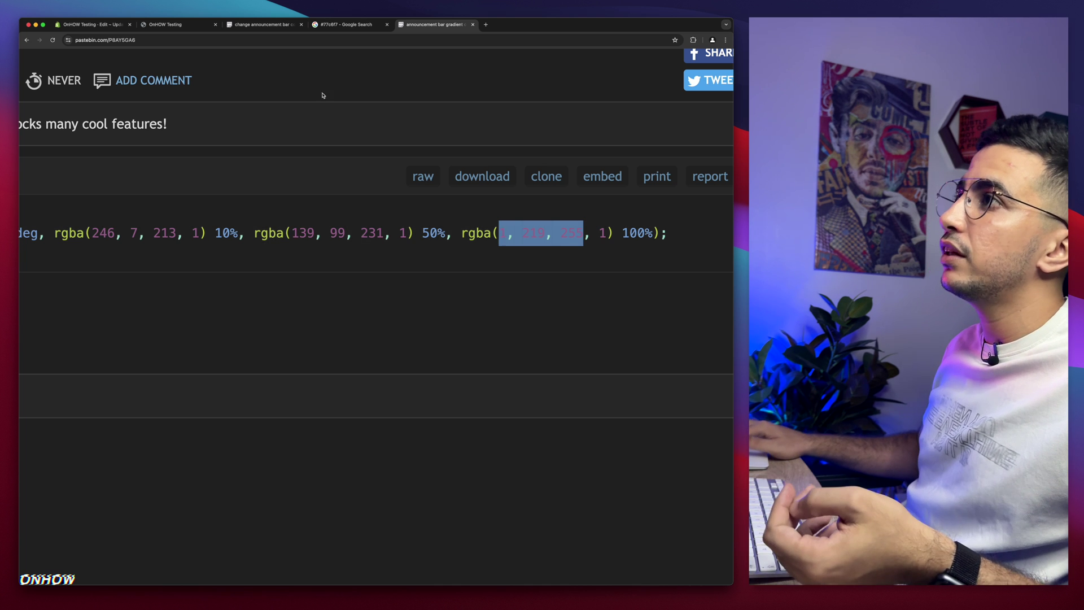
Select the RGB value 247, 219, 119 in Google's colour picker
click(349, 26)
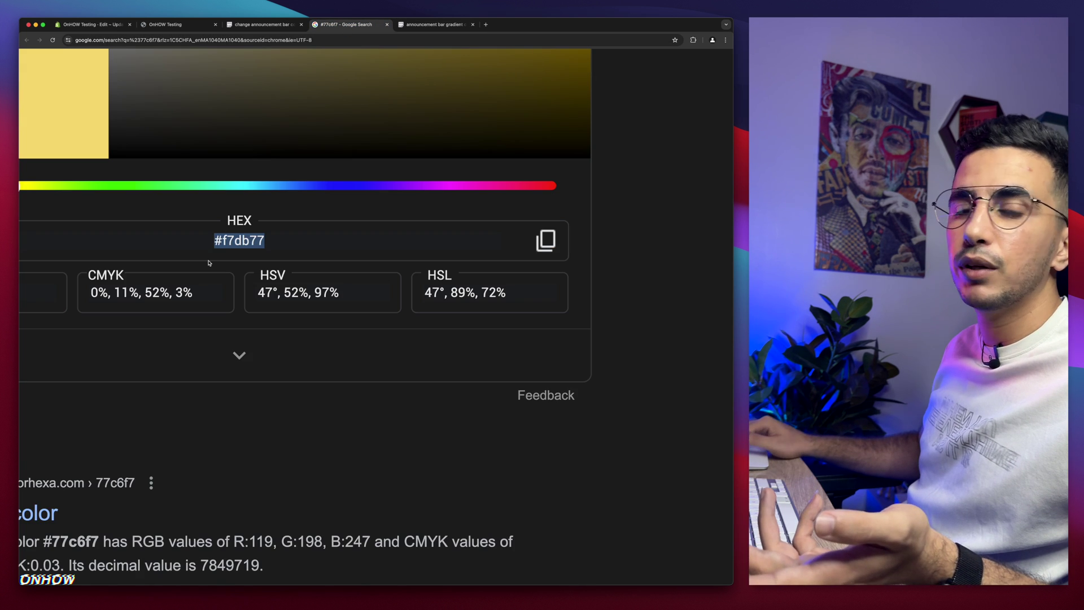
scroll(208, 262, left, 5)
click(415, 240)
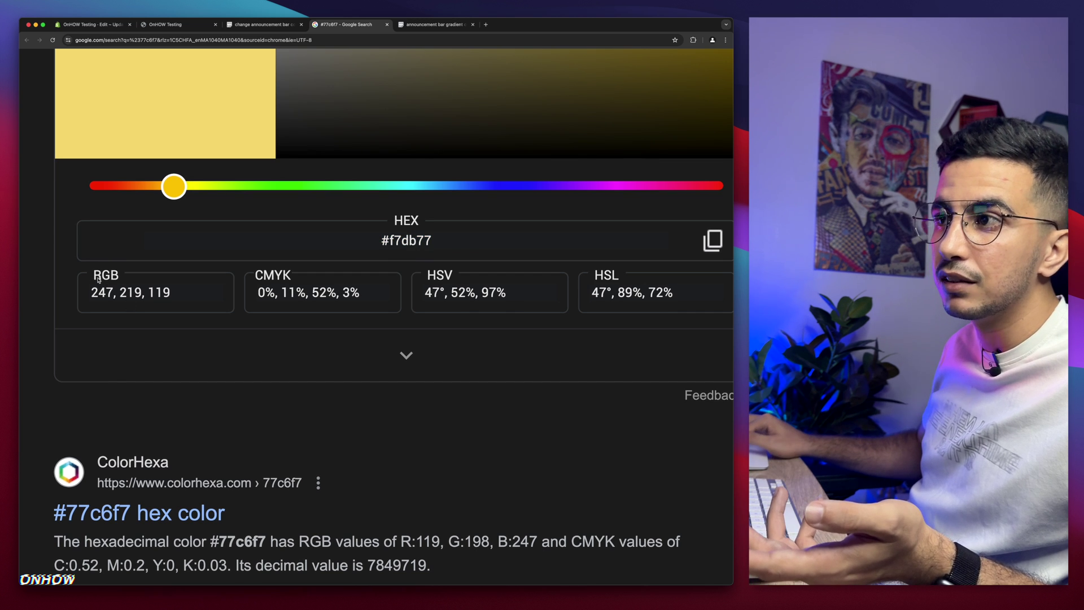
triple_click(176, 296)
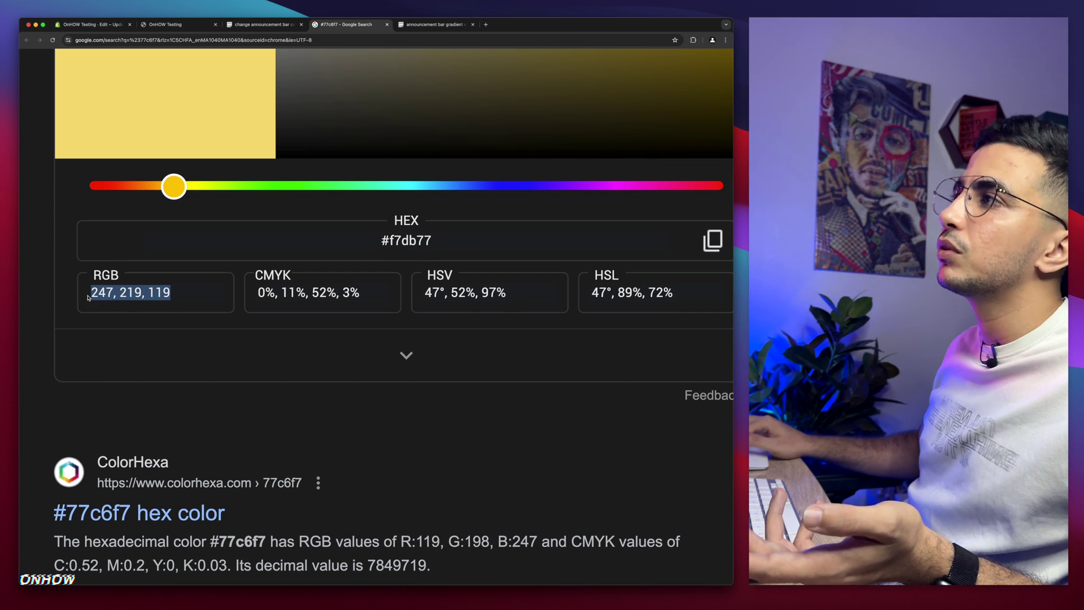
Copy the entire .utility-bar gradient rule from Pastebin at normal page zoom
click(455, 27)
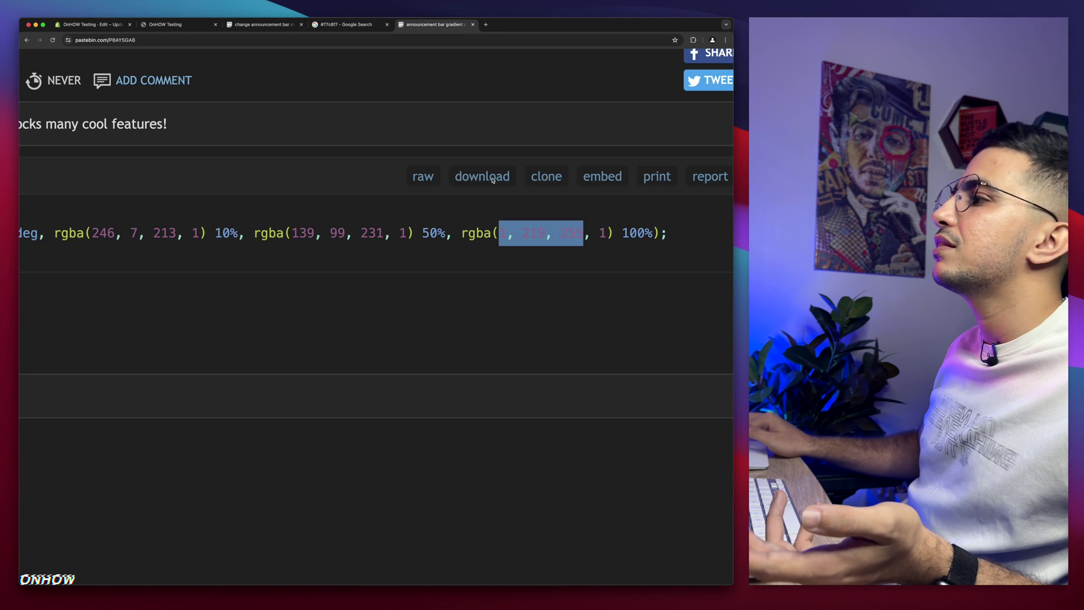
click(525, 224)
key(super+0)
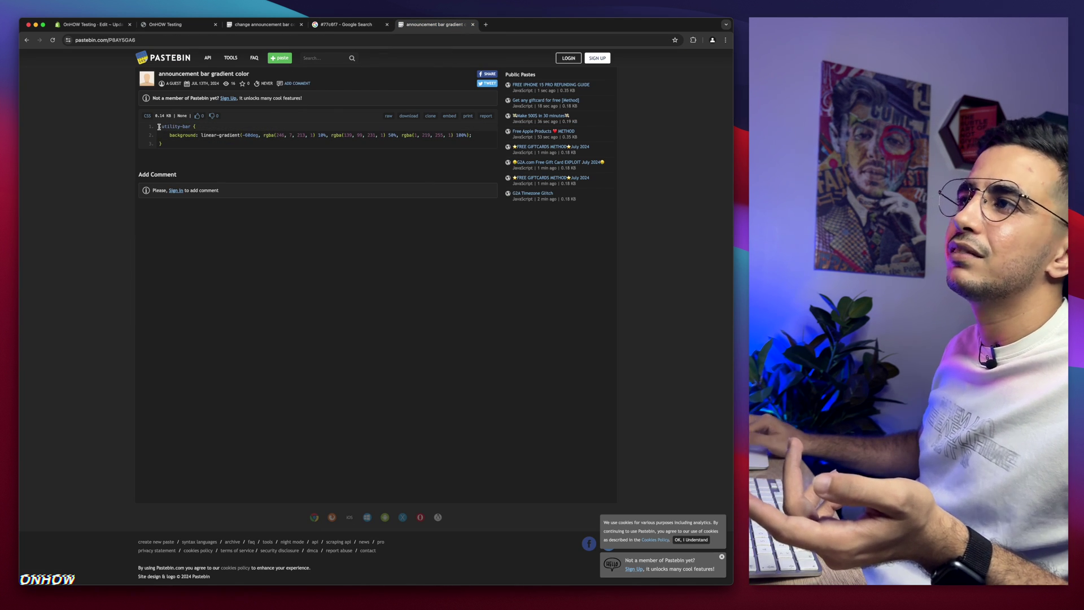
drag(158, 127, 179, 144)
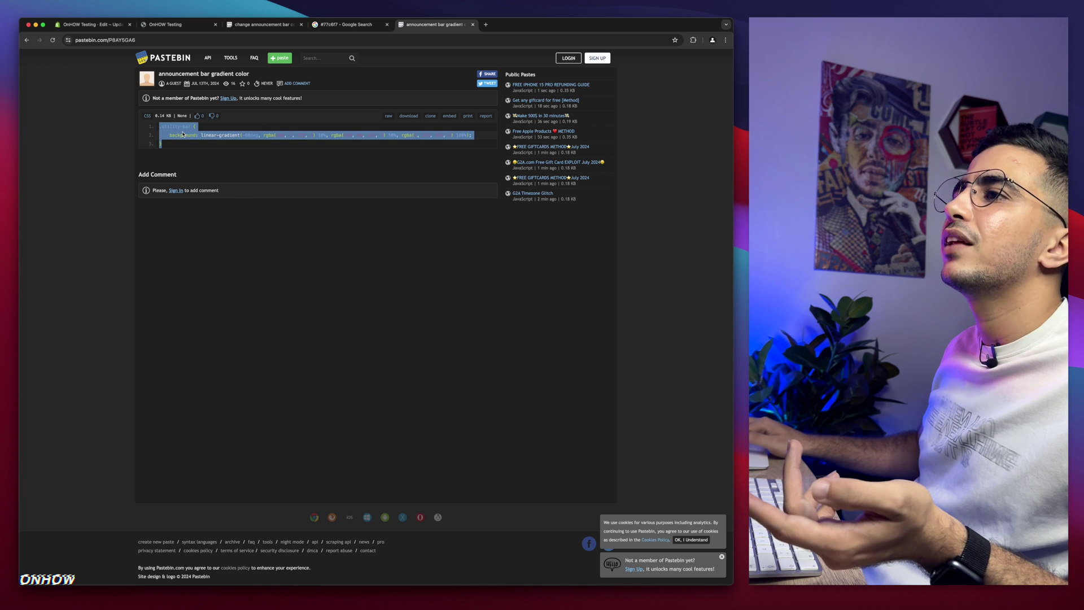
right_click(183, 135)
click(197, 145)
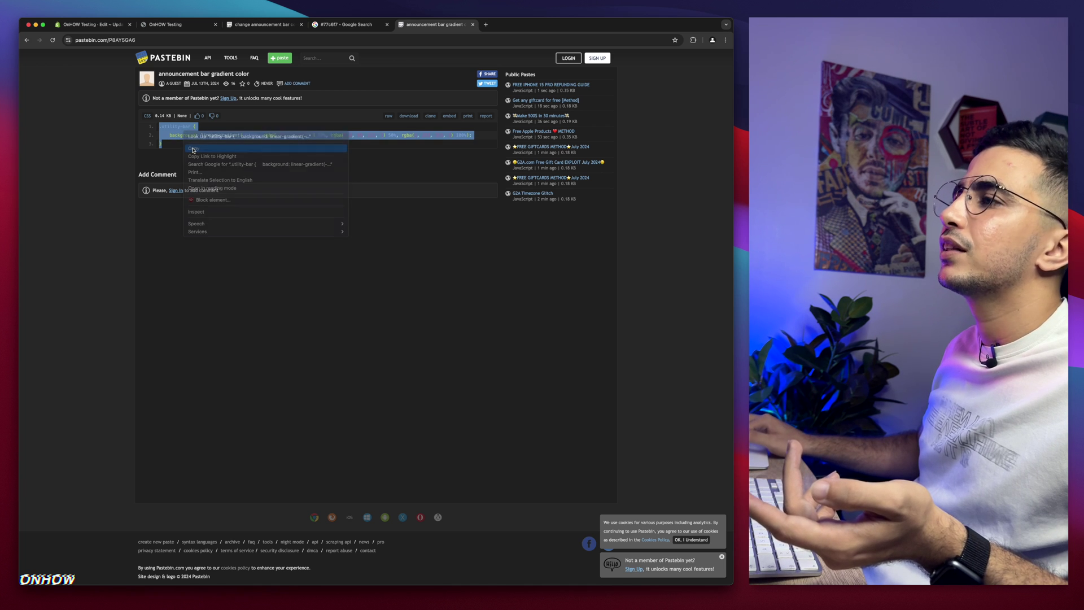
click(85, 24)
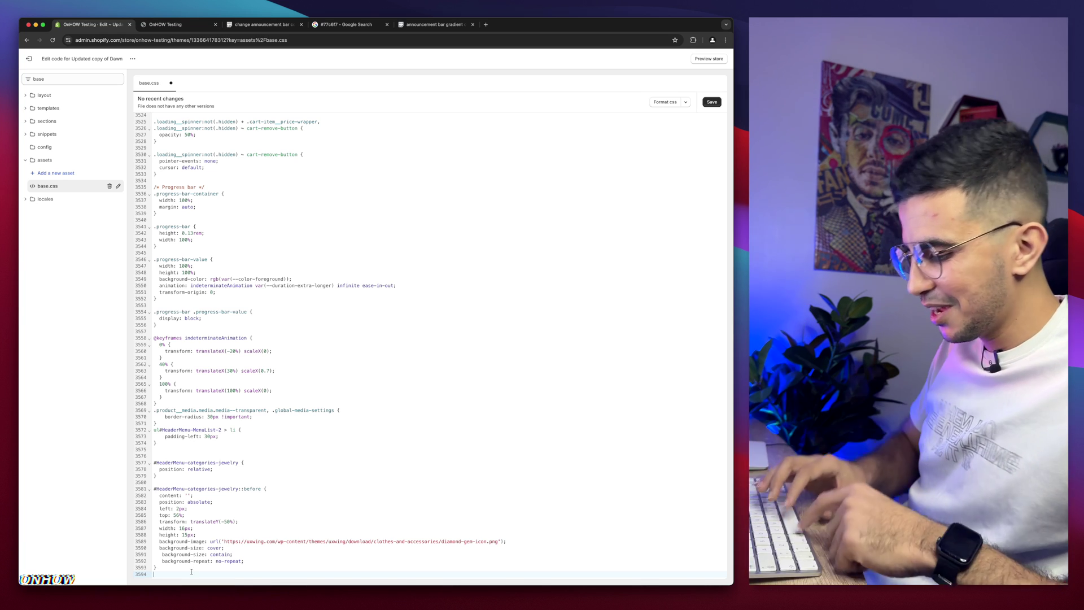
Paste the linear-gradient .utility-bar rule into base.css, save, and reload the storefront
key(super+v)
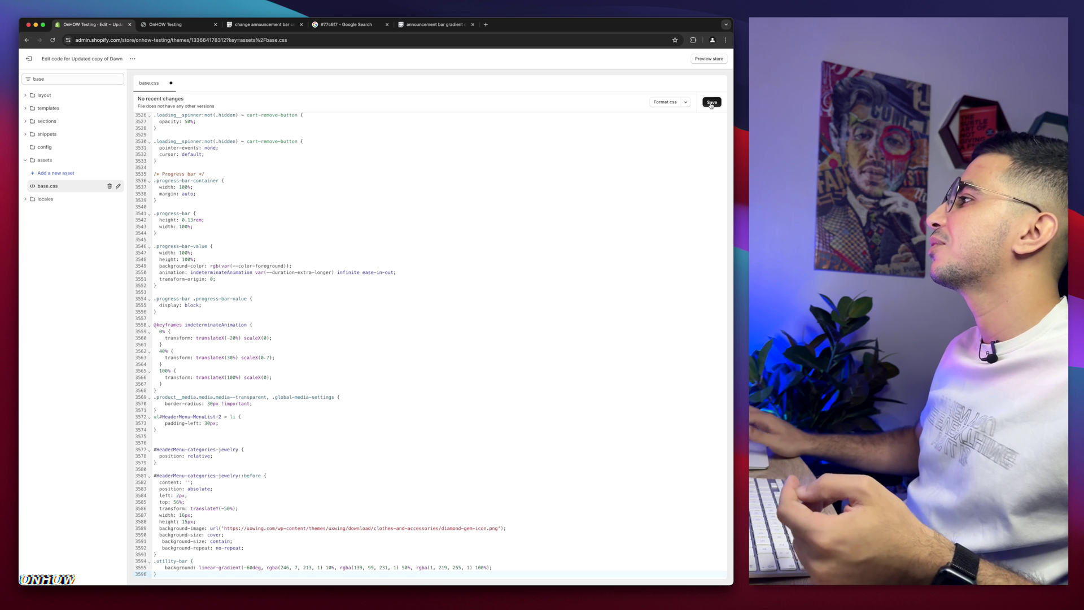
click(712, 103)
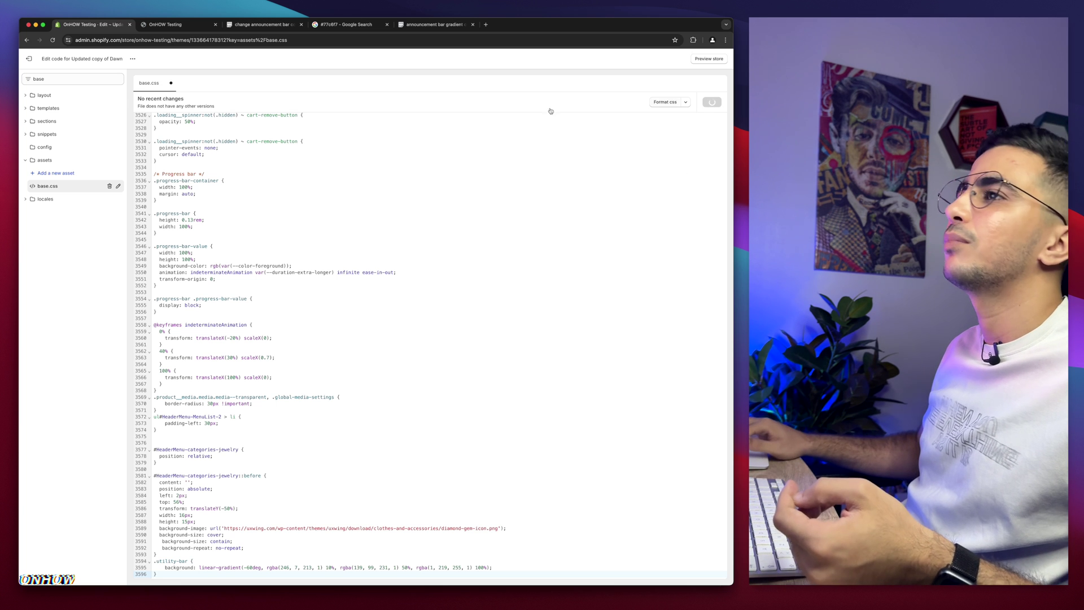
click(178, 25)
click(188, 38)
key(Return)
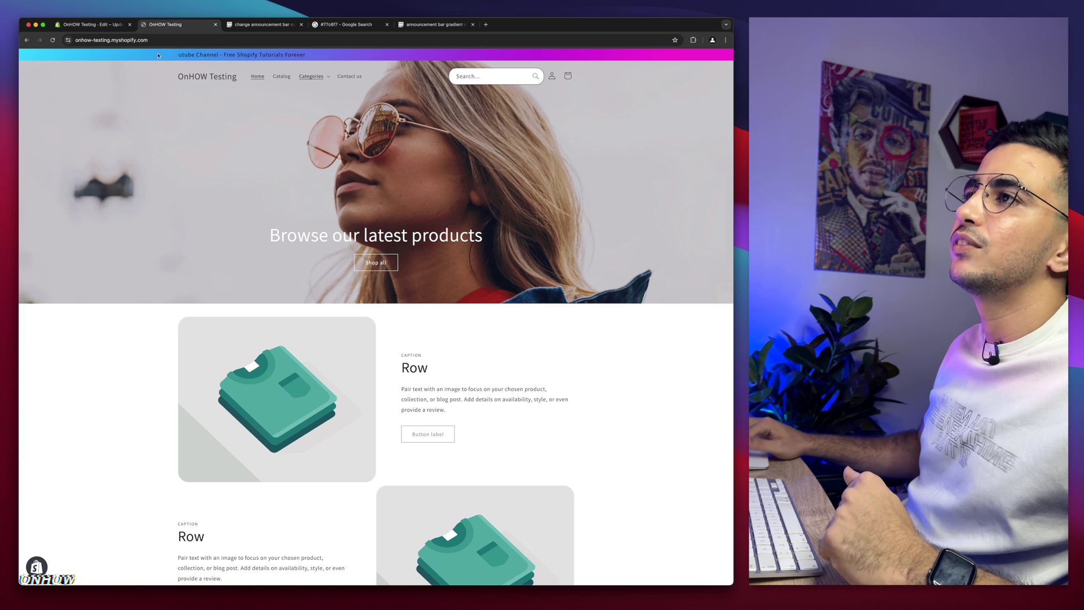
click(434, 25)
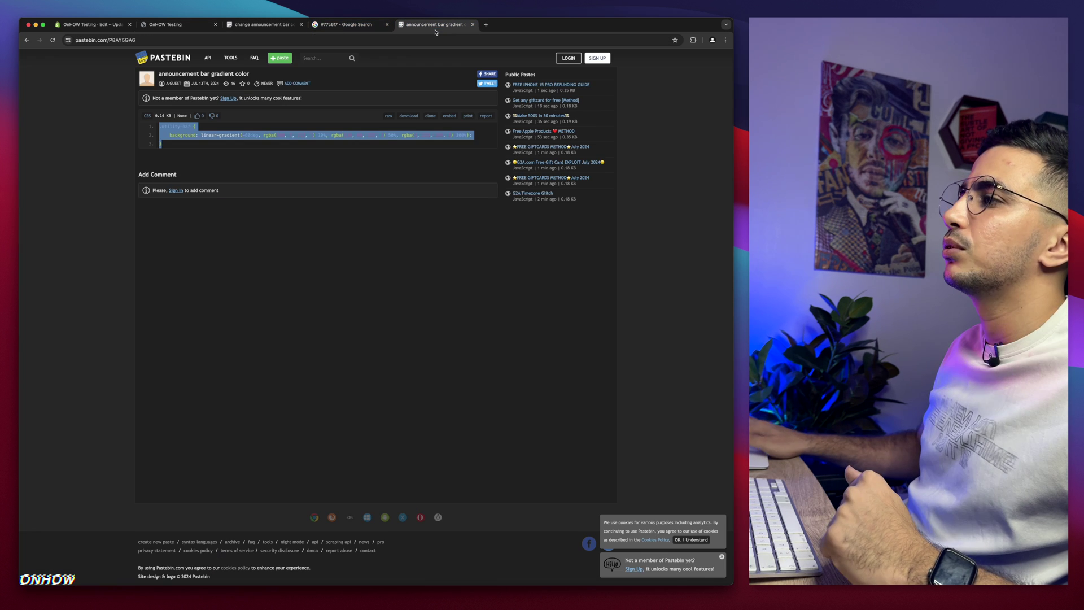
click(388, 141)
scroll(351, 132, up, 5)
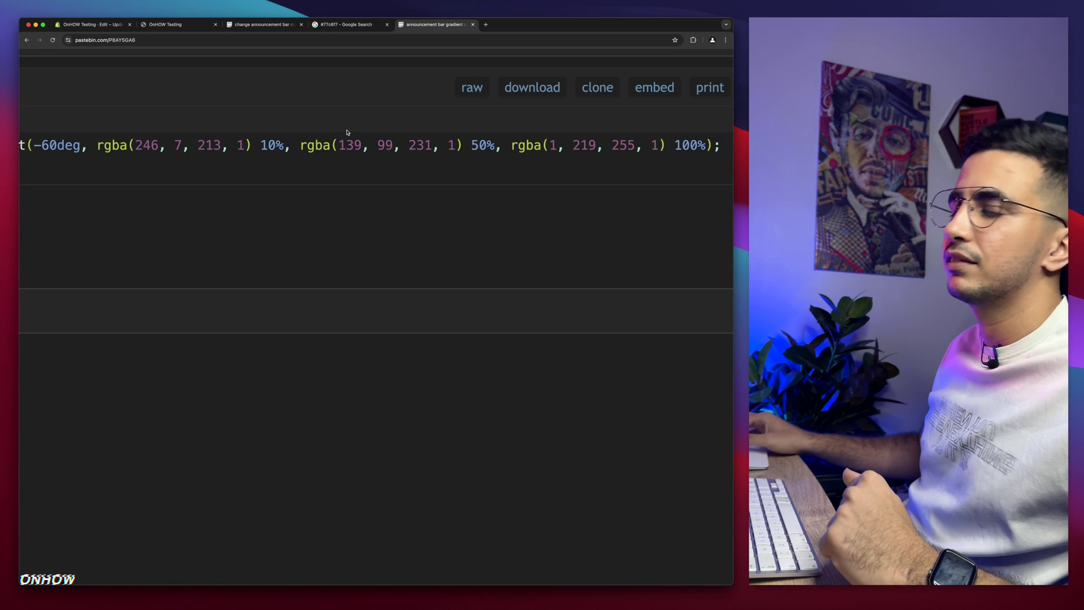
scroll(348, 132, down, 5)
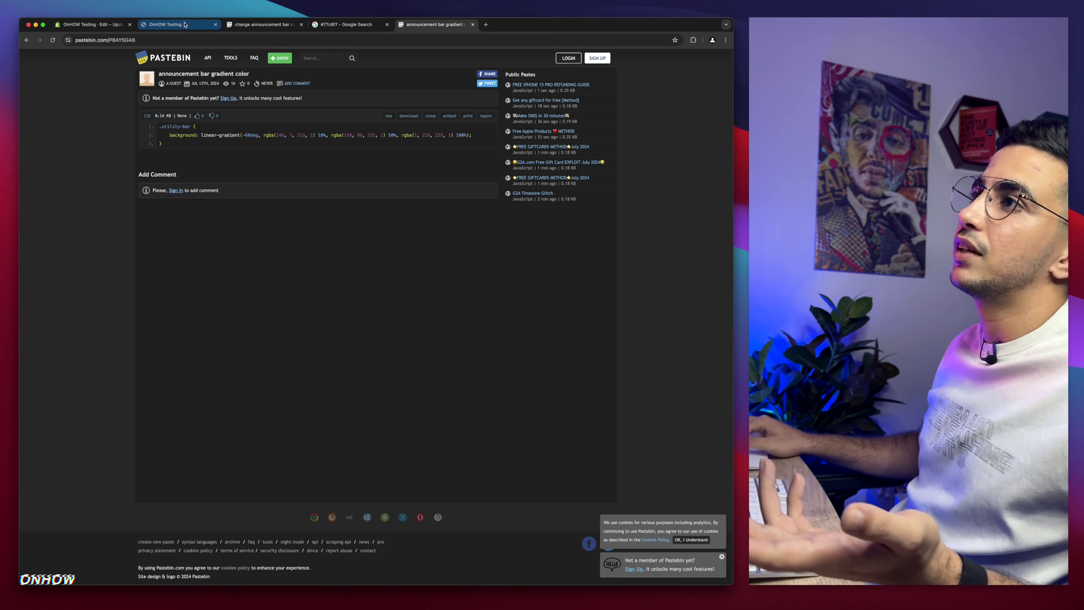
click(184, 24)
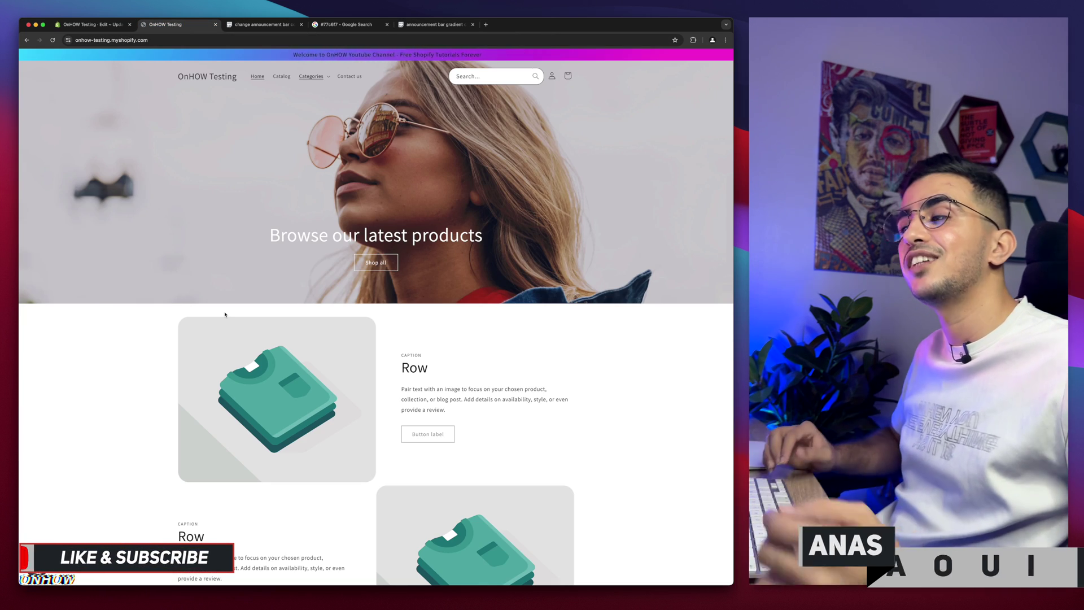